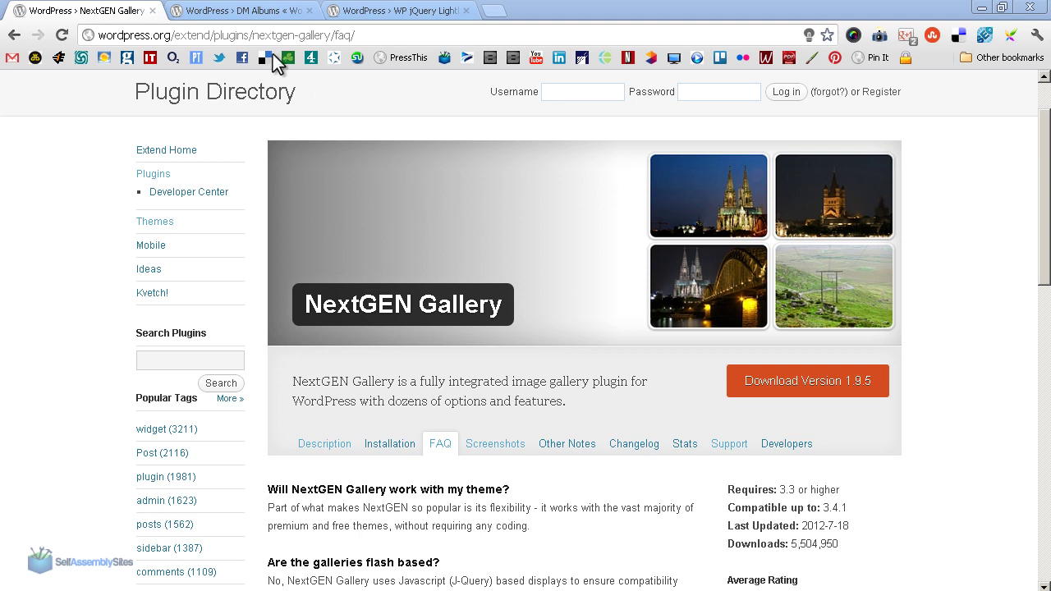
Step: Compare the DM Albums and WP jQuery Lightbox plugin pages, highlight the Lightbox download figure, and return to the NextGEN Gallery page
left_click(246, 13)
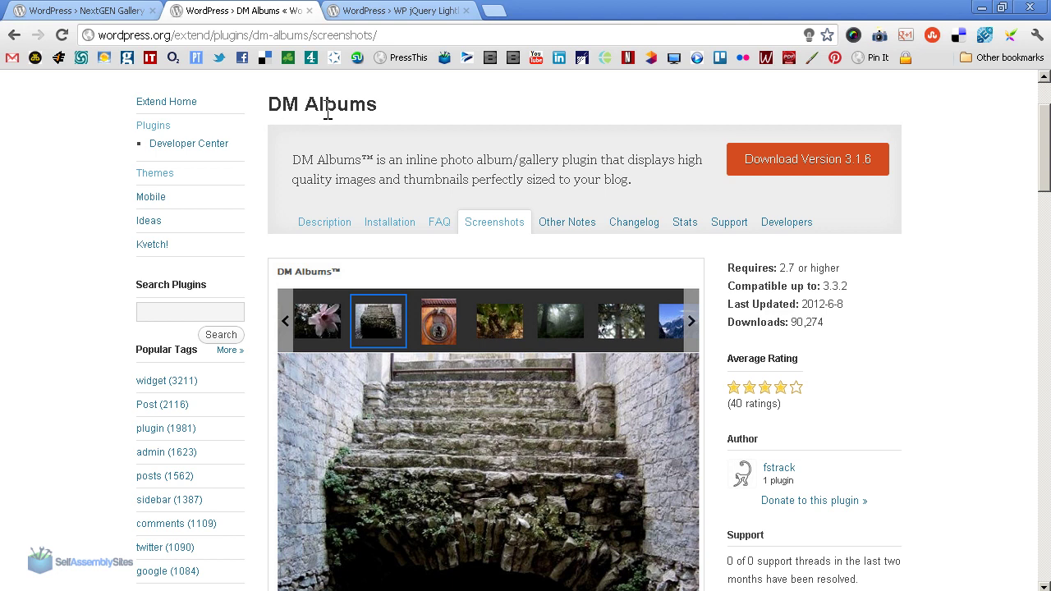
left_click(386, 12)
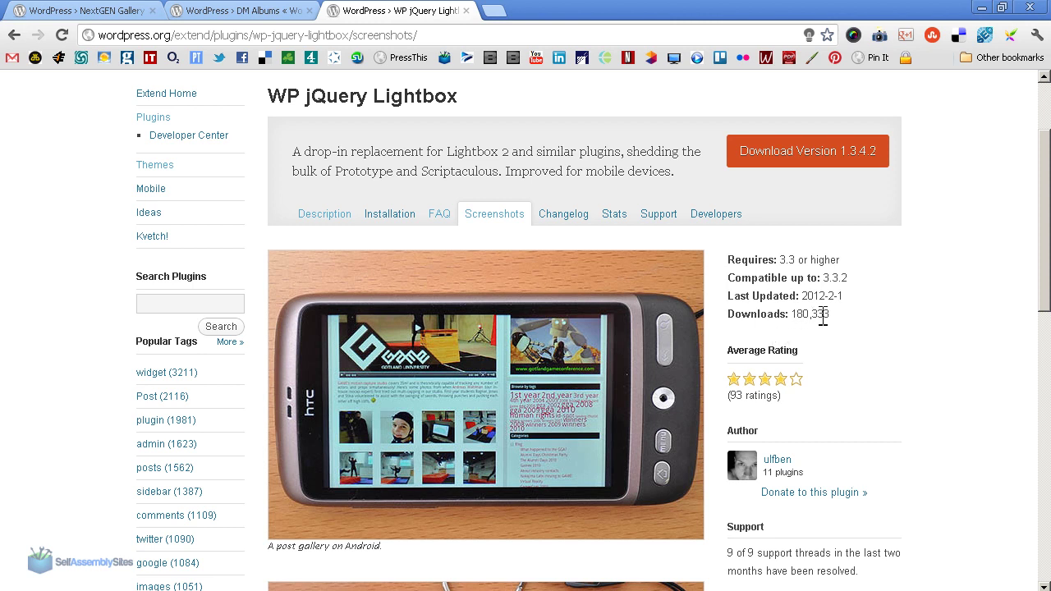
left_click_drag(829, 317, 797, 325)
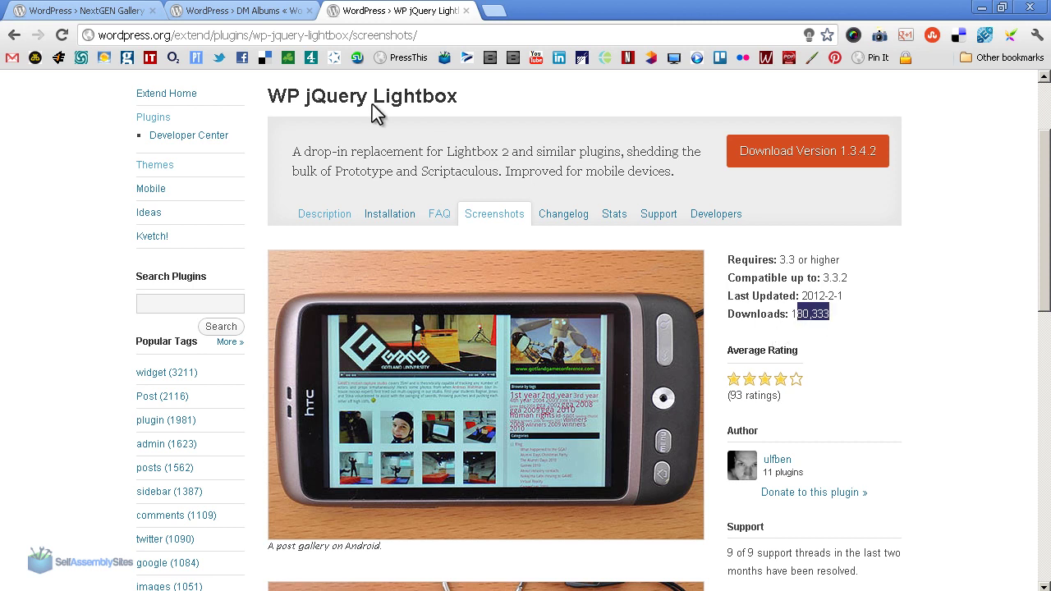
left_click(45, 12)
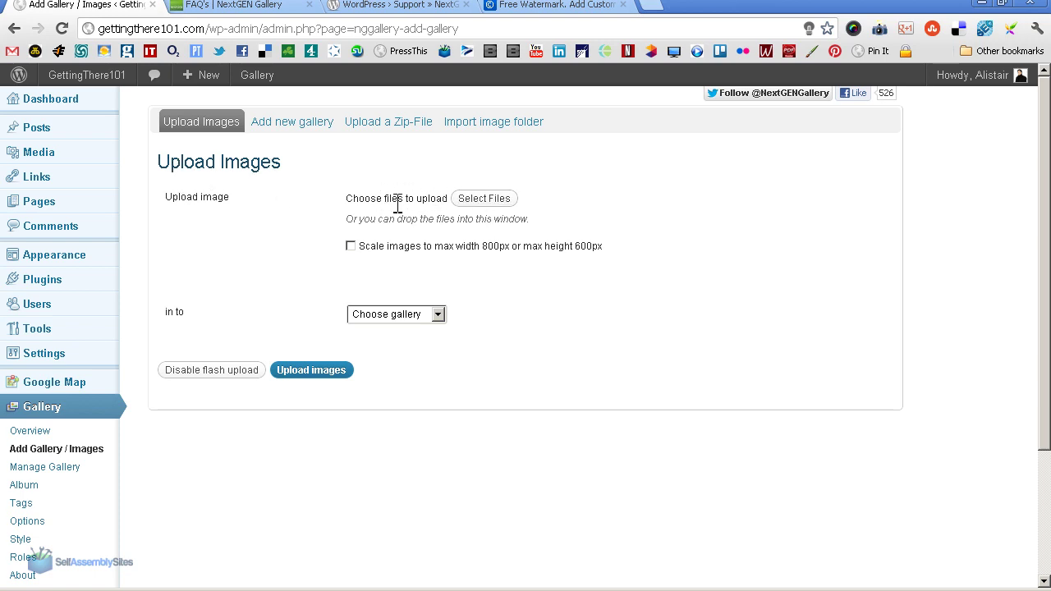
Step: Review the zip-file upload and the server image folder import forms for adding gallery images
left_click(385, 123)
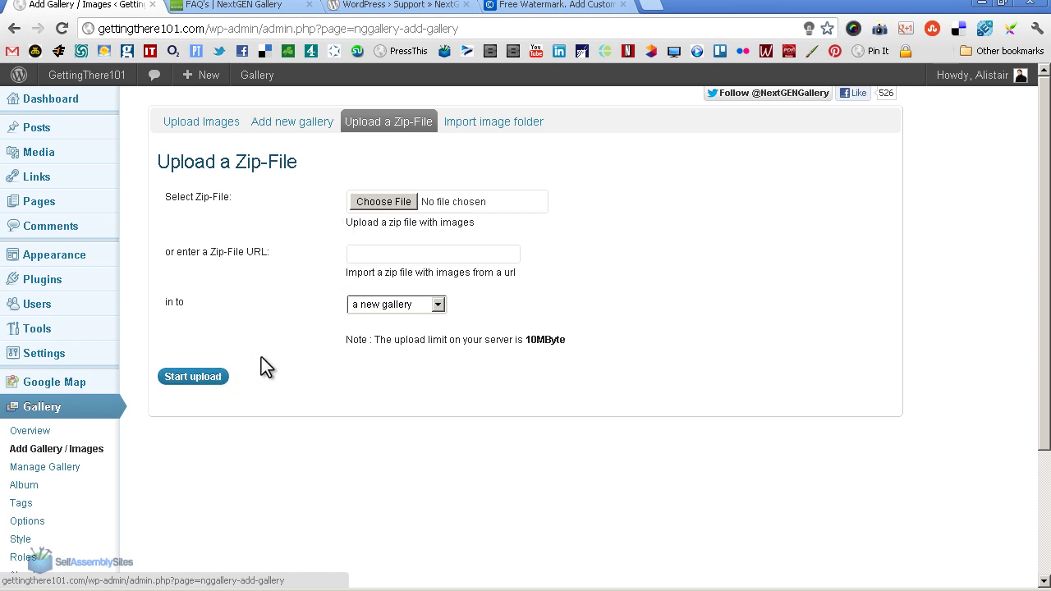
left_click(505, 124)
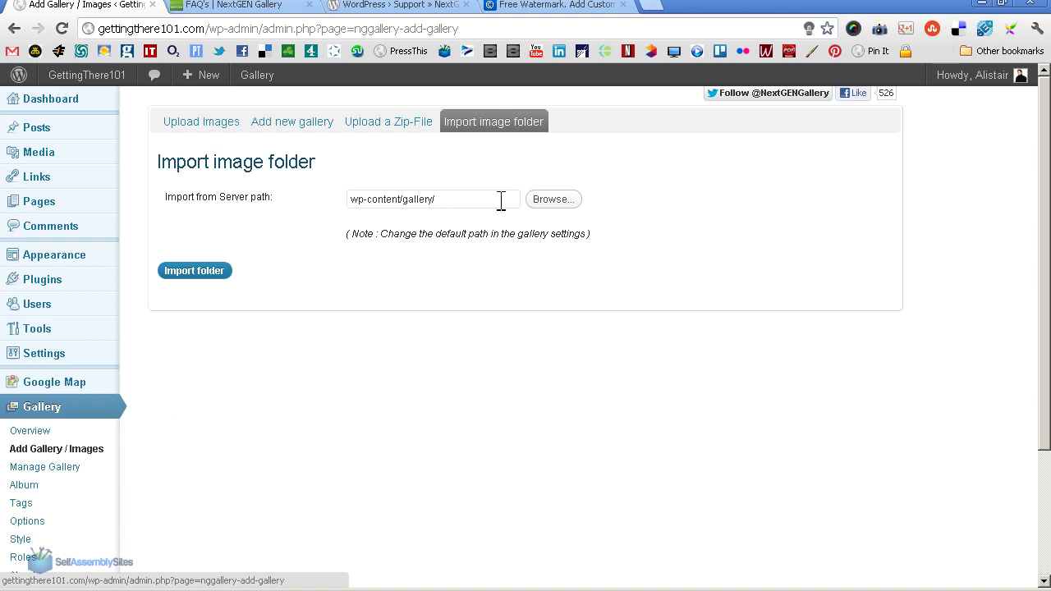
Step: Review the gallery plugin's general, thumbnail and image options, toggling the fixed thumbnail dimension setting along the way
left_click(35, 524)
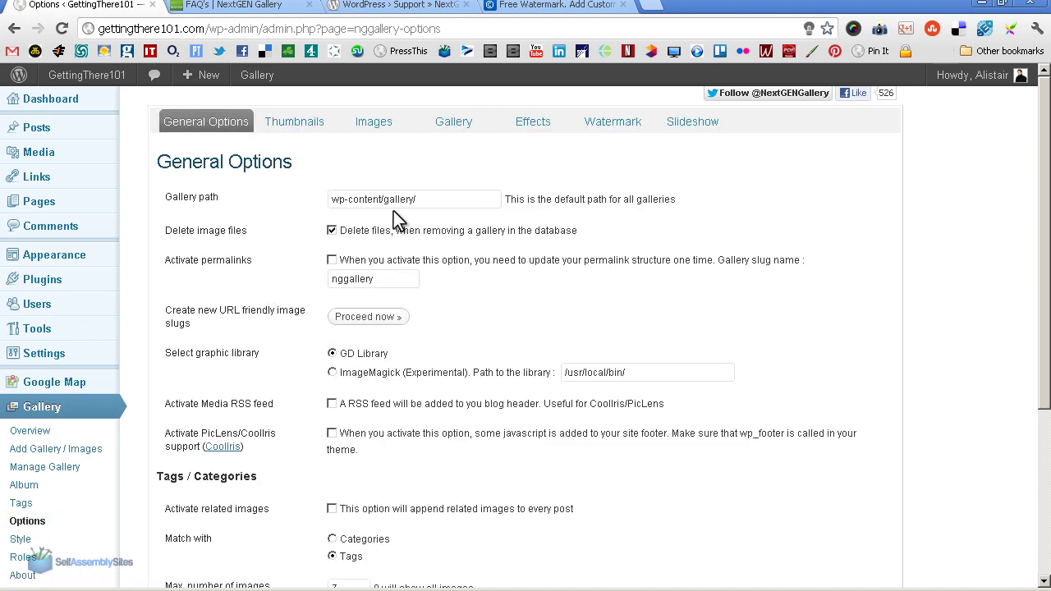
left_click(293, 129)
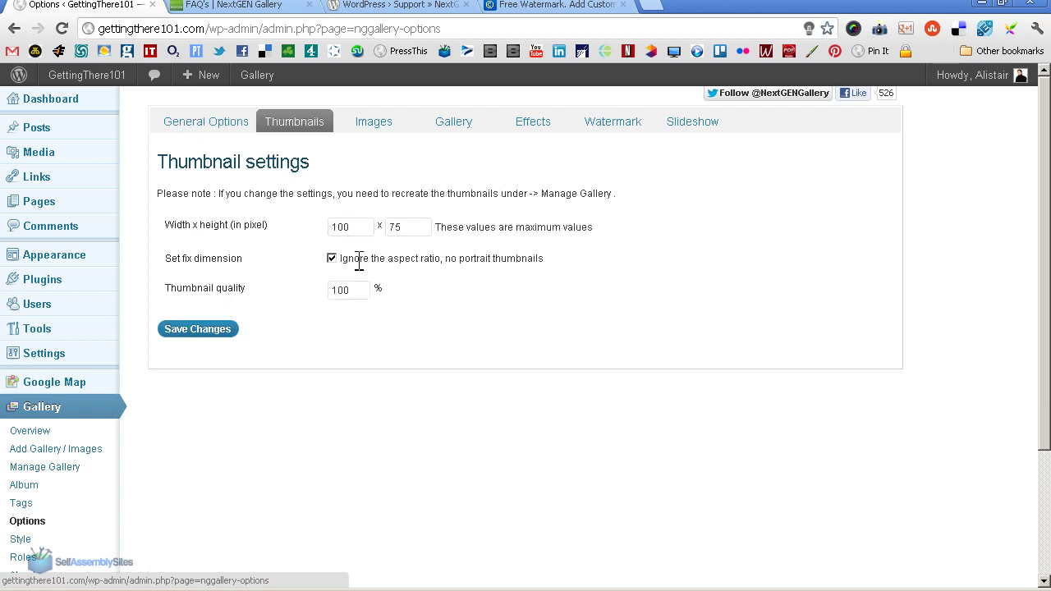
left_click(332, 260)
left_click(374, 121)
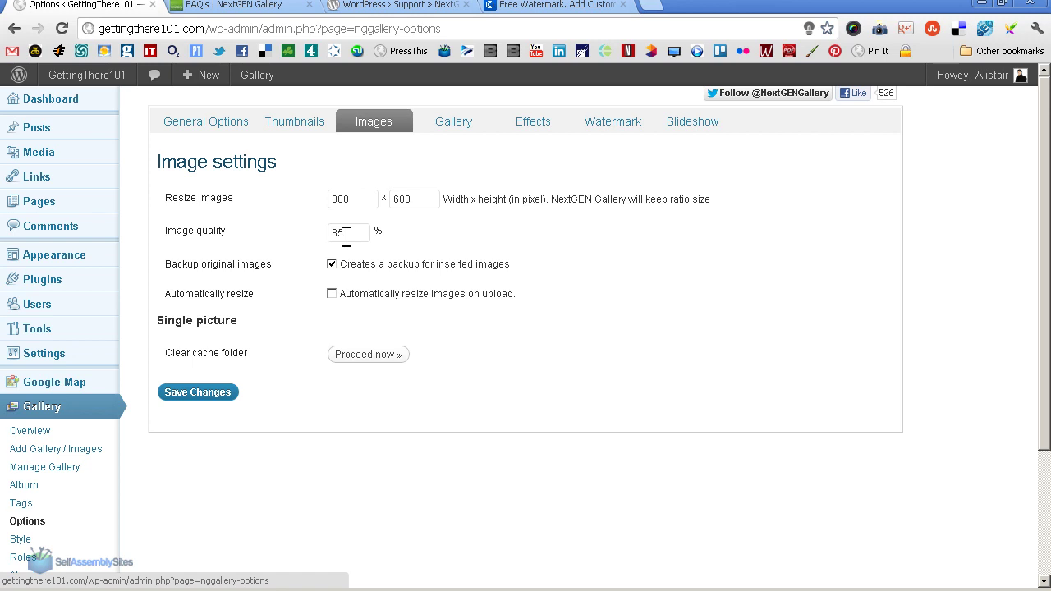
Step: Review the gallery display and sort settings and the available JavaScript thumbnail effects
left_click(454, 120)
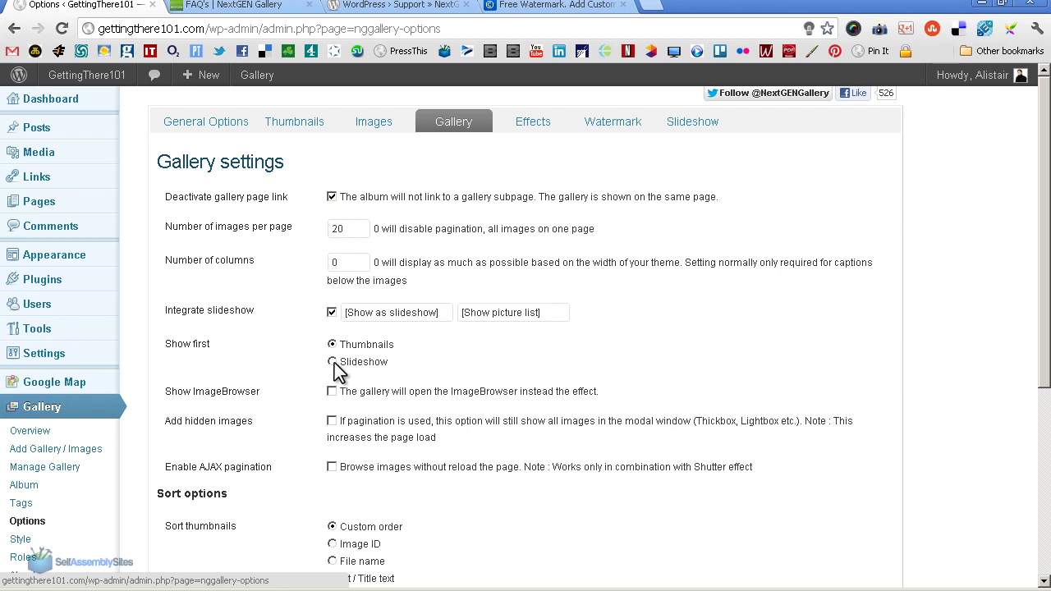
scroll(334, 363, "down", 2)
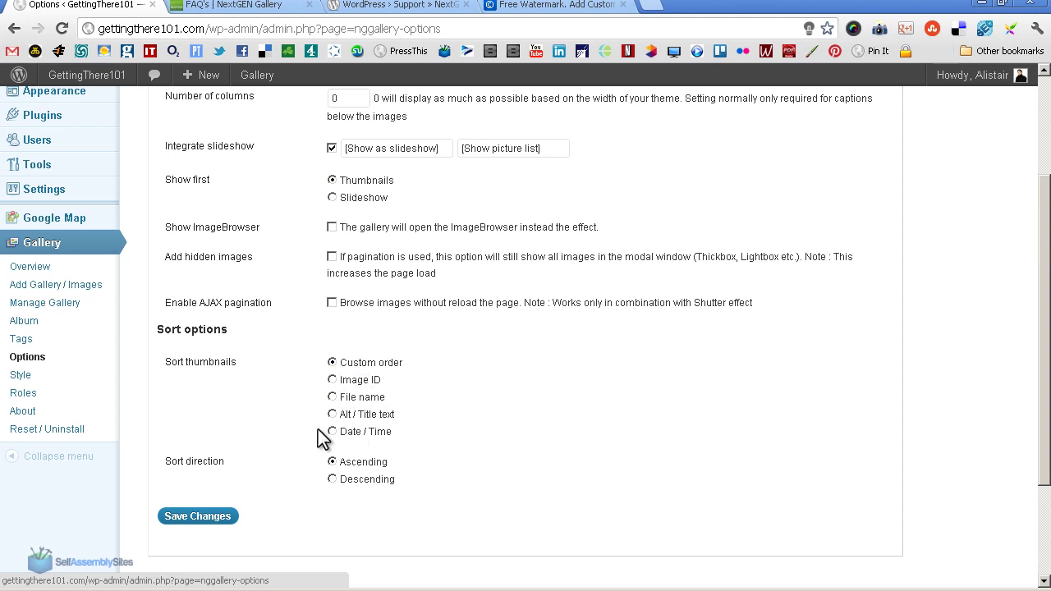
scroll(318, 429, "up", 2)
left_click(526, 123)
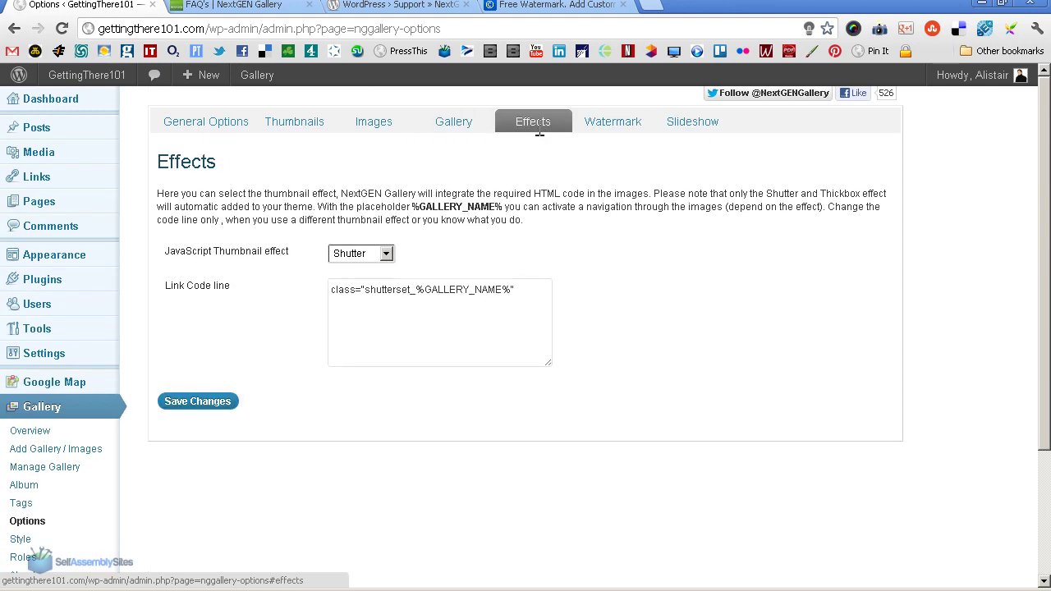
left_click(386, 253)
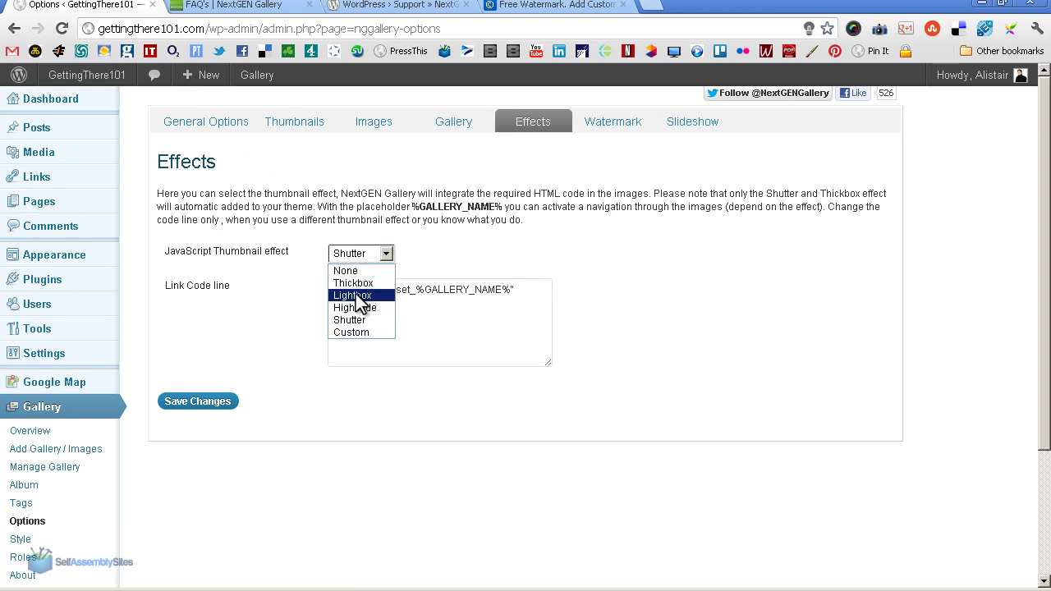
left_click(386, 257)
Step: Place the text watermark in the image's top-left corner and save the watermark settings
left_click(612, 130)
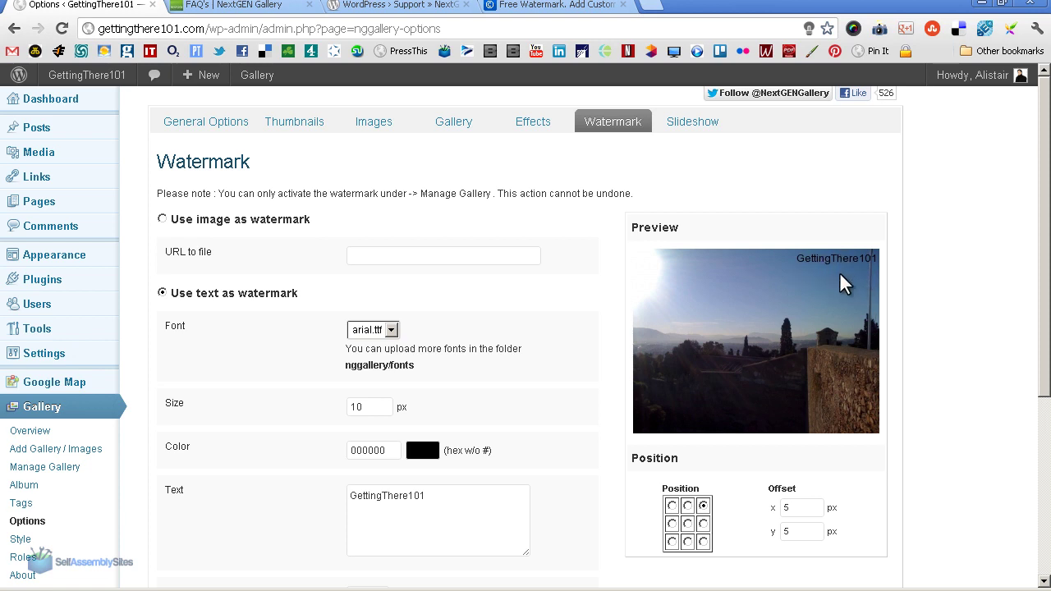
left_click(672, 505)
scroll(525, 496, "down", 1)
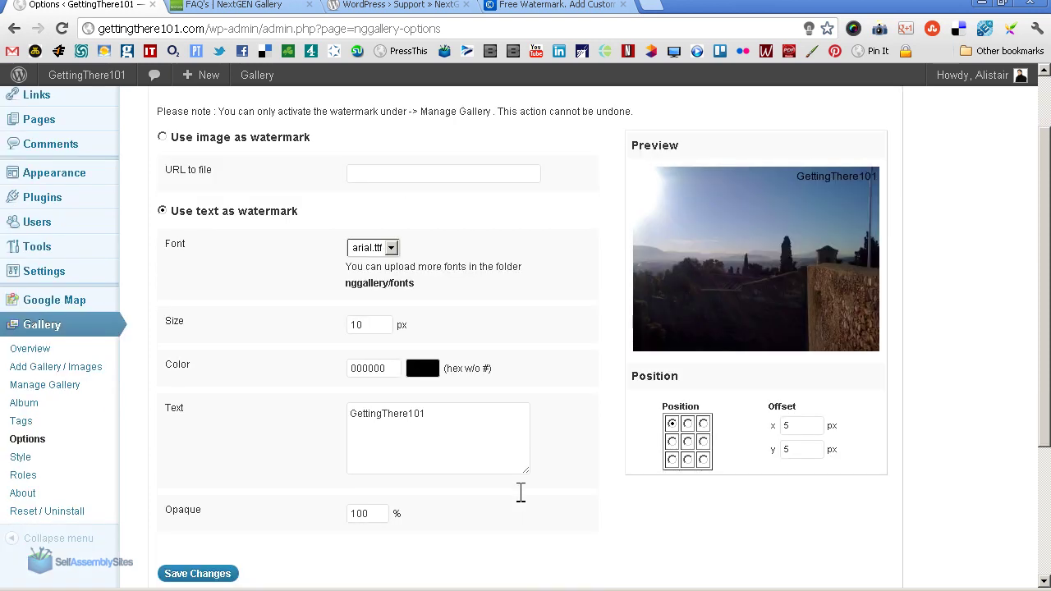
left_click(188, 572)
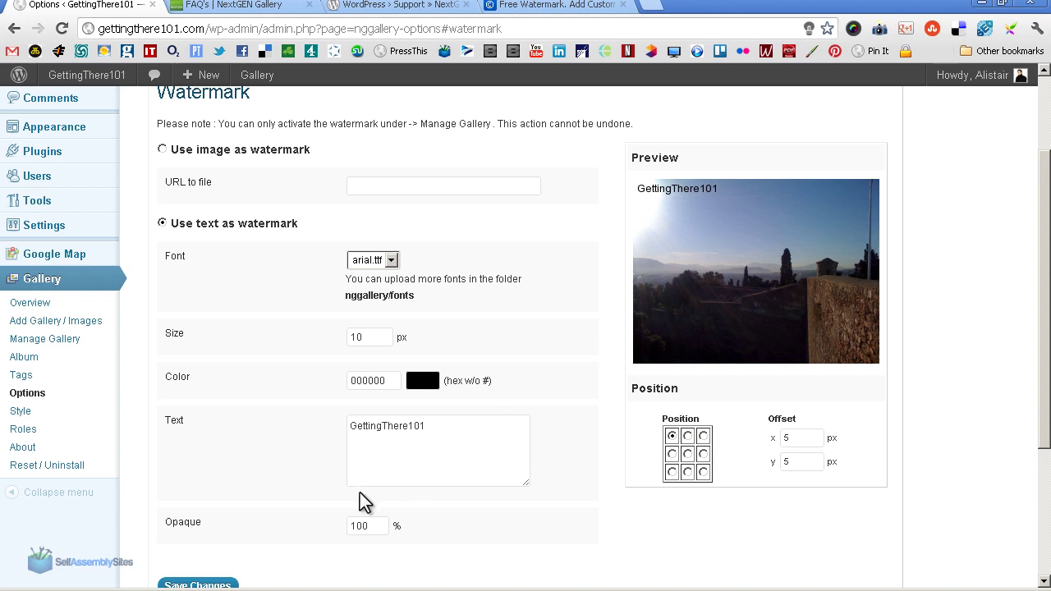
Step: Examine the slideshow settings, including the fade transition choices, the stretch image choices and the JW Image Rotator options
scroll(244, 418, "up", 1)
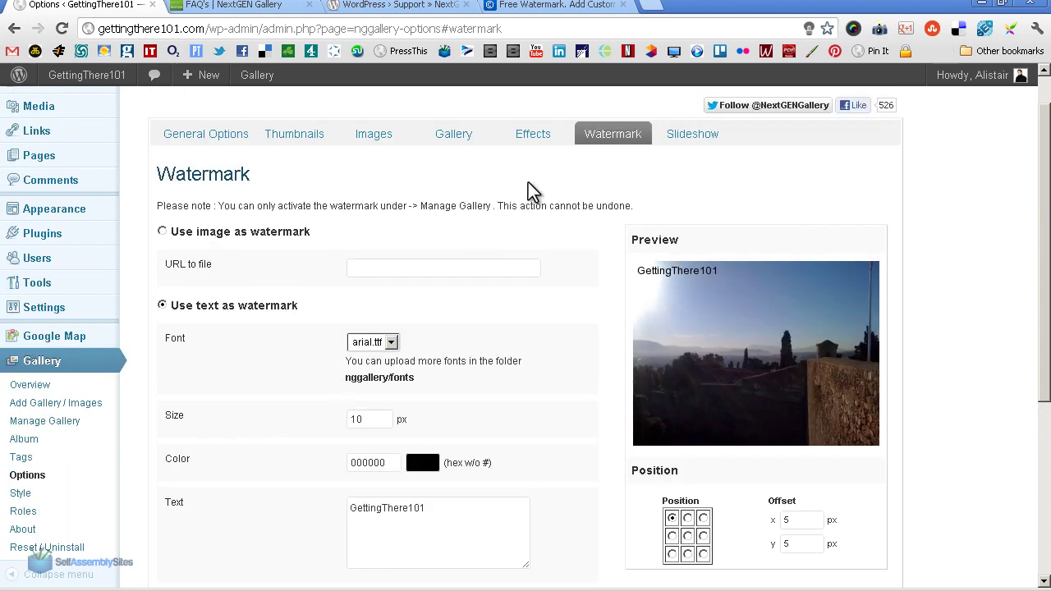
left_click(694, 148)
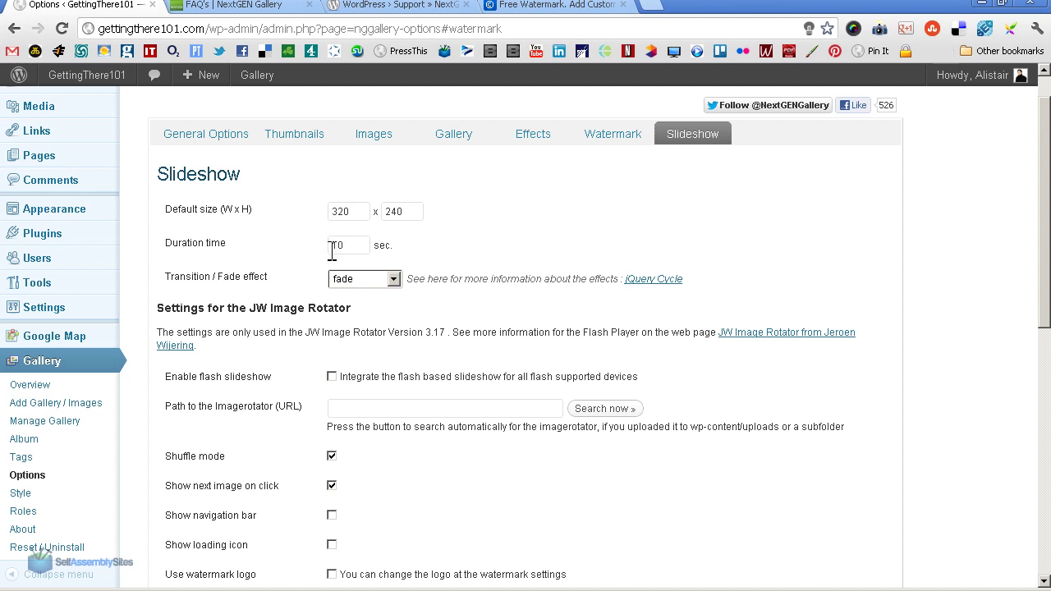
left_click(394, 279)
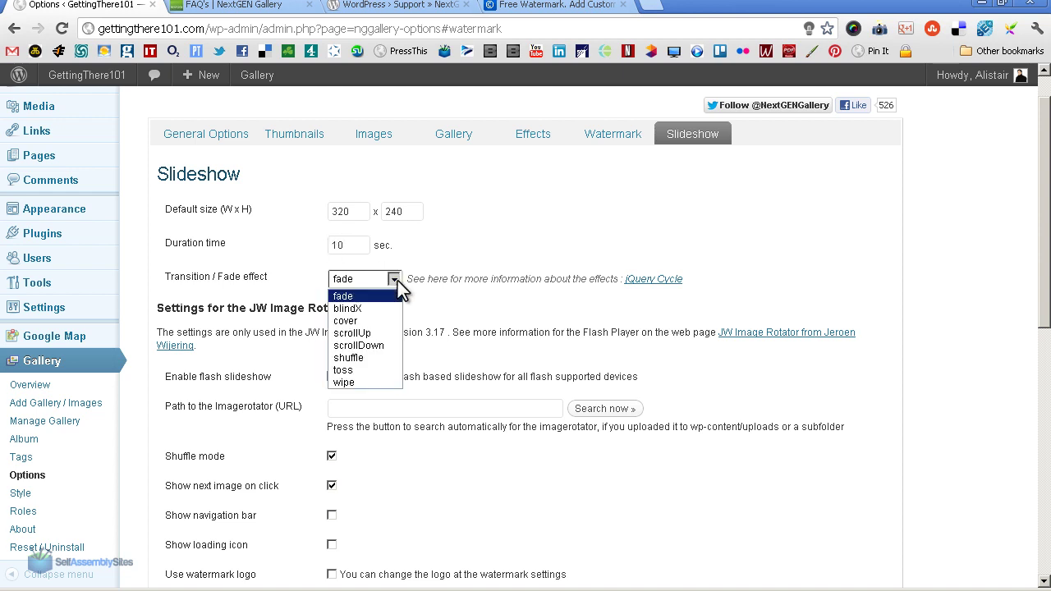
left_click(342, 297)
scroll(306, 320, "down", 4)
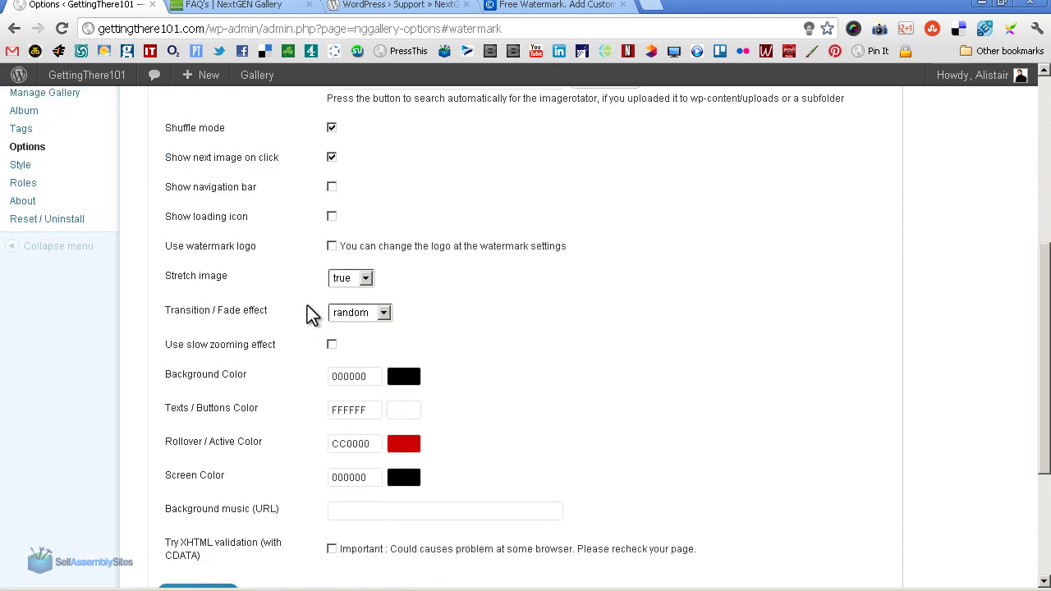
left_click(365, 279)
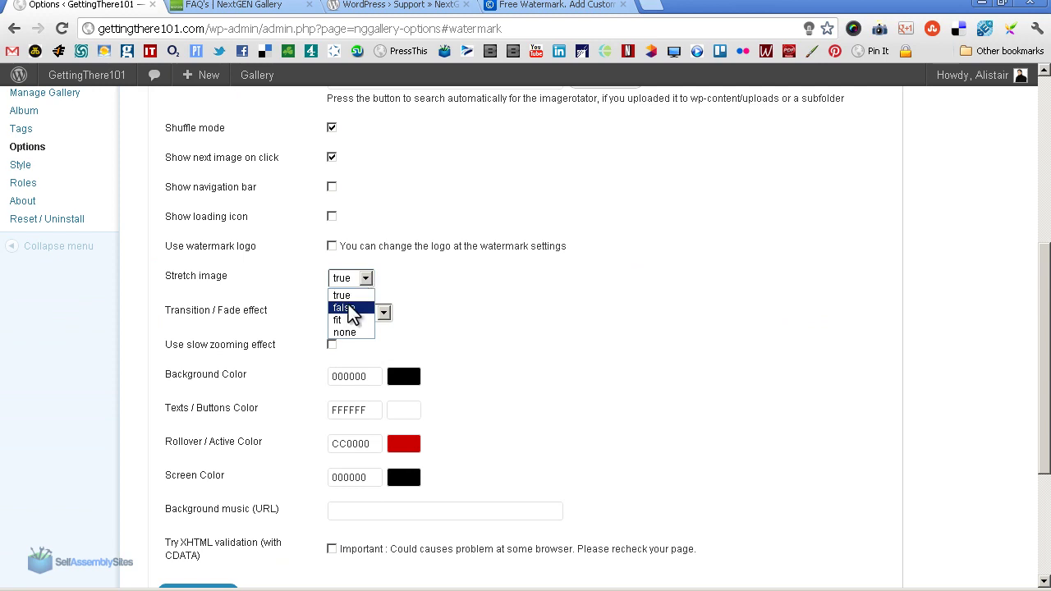
left_click(365, 280)
scroll(298, 295, "up", 1)
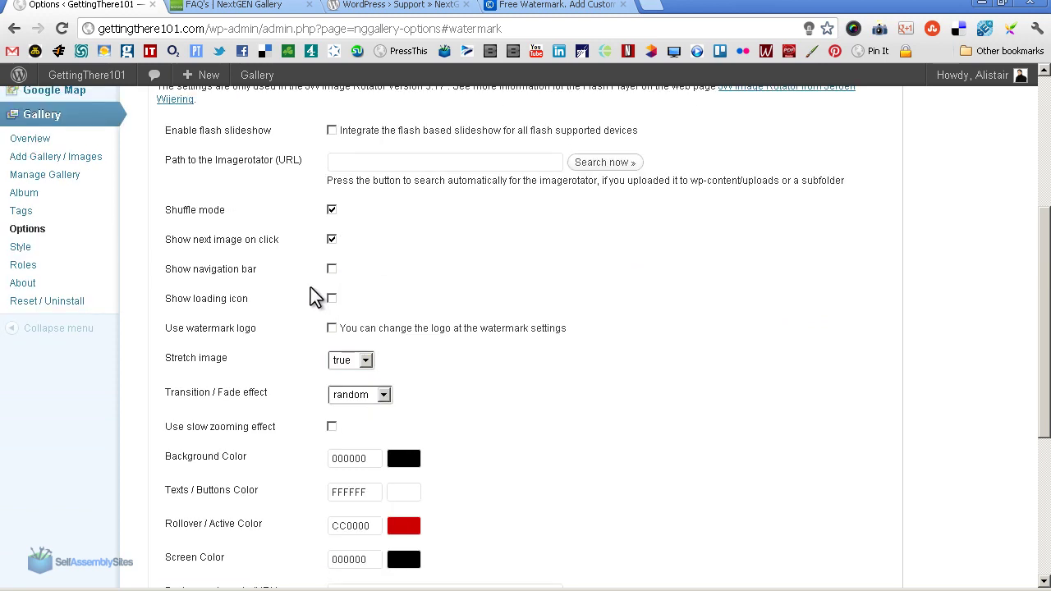
scroll(287, 356, "down", 3)
scroll(281, 361, "up", 7)
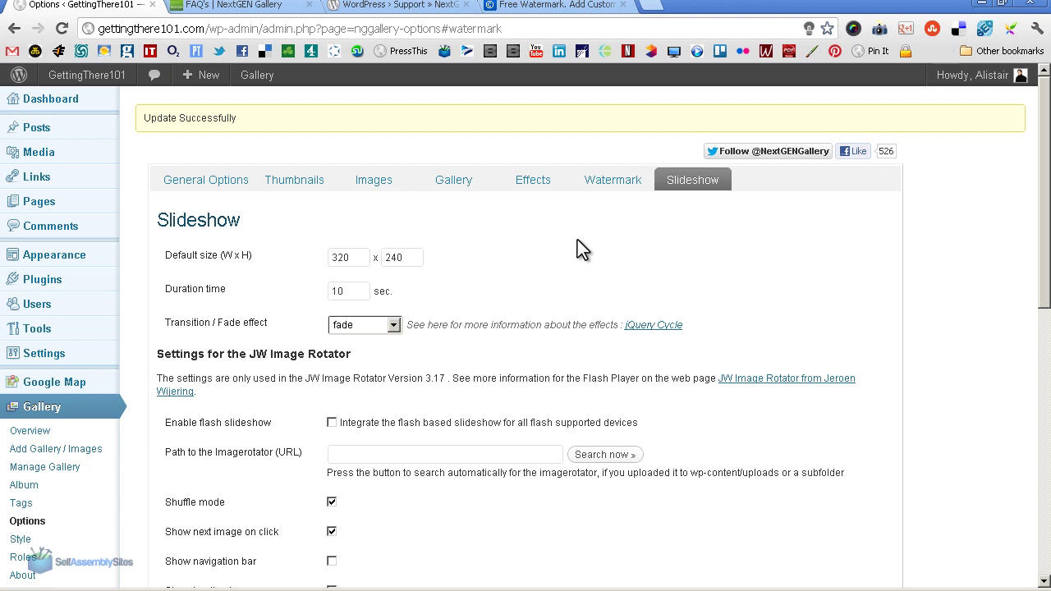
Step: Read the article about cropping gallery thumbnails on the official NextGEN Gallery site
key("ctrl+Tab")
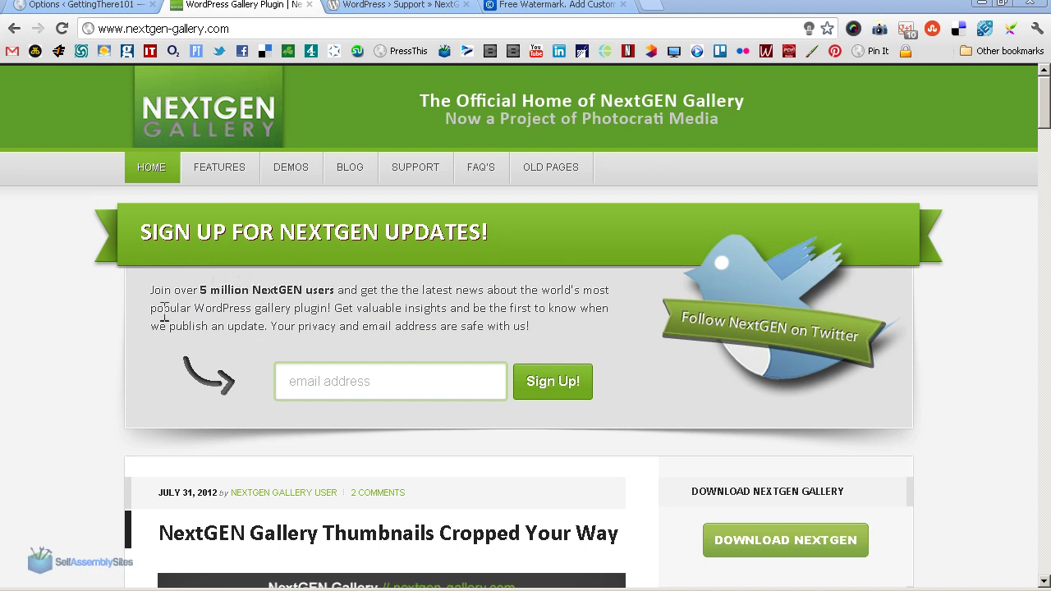
scroll(95, 320, "down", 4)
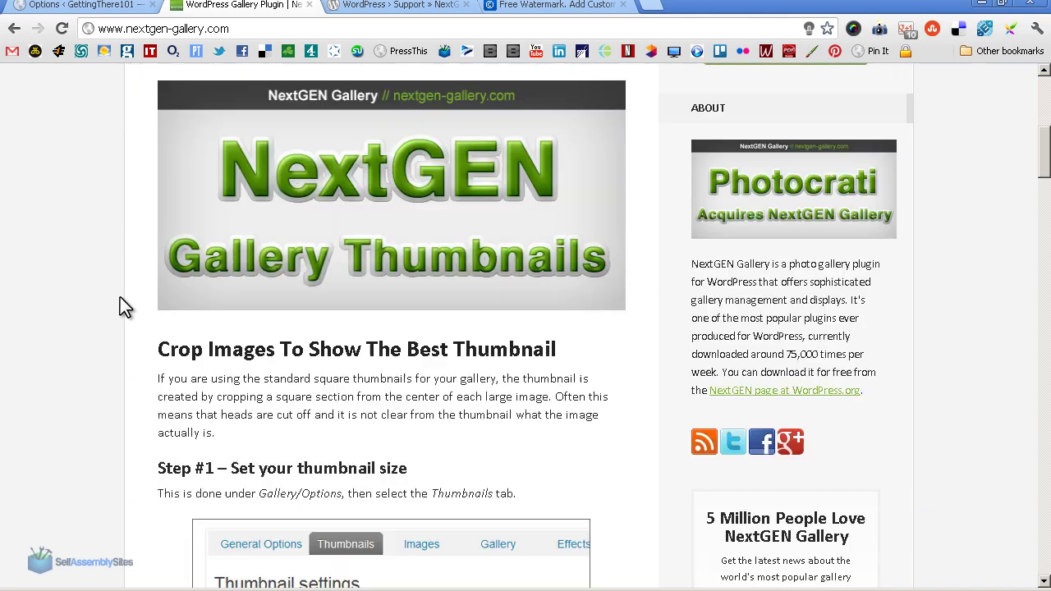
scroll(120, 306, "down", 1)
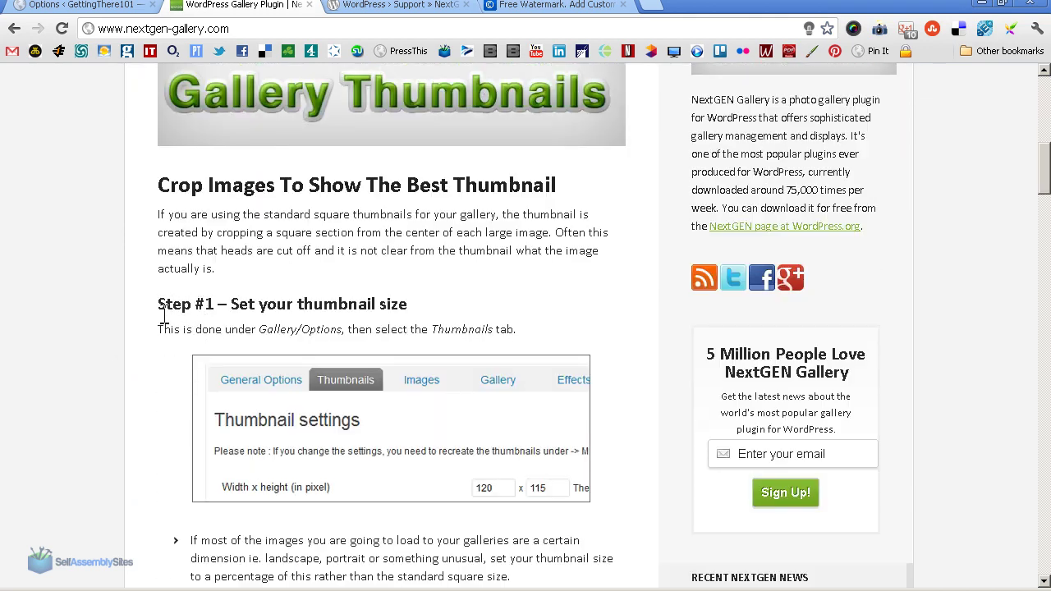
scroll(161, 313, "down", 4)
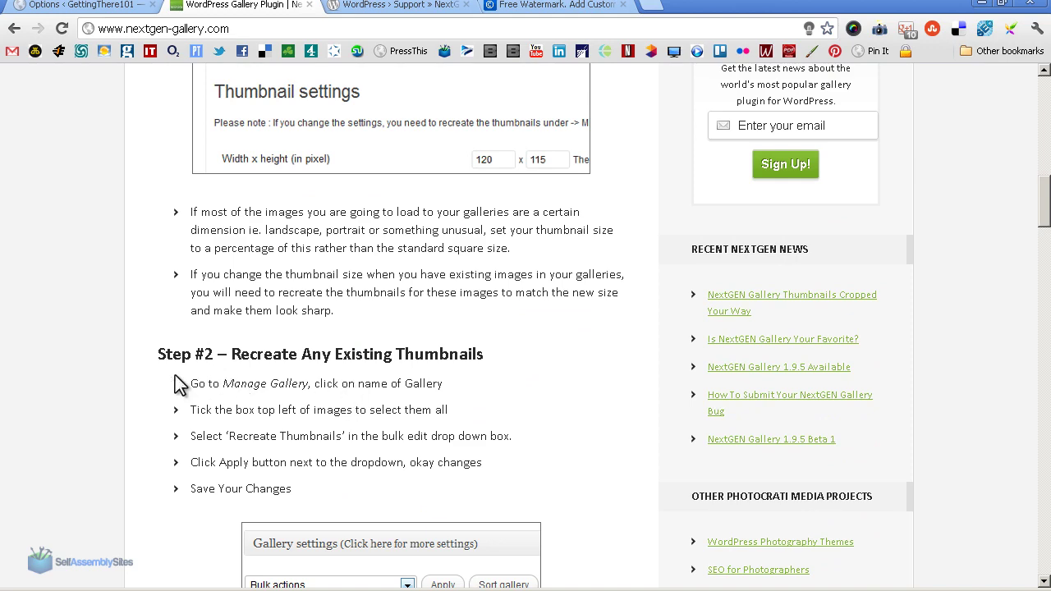
scroll(163, 351, "up", 3)
scroll(157, 343, "up", 10)
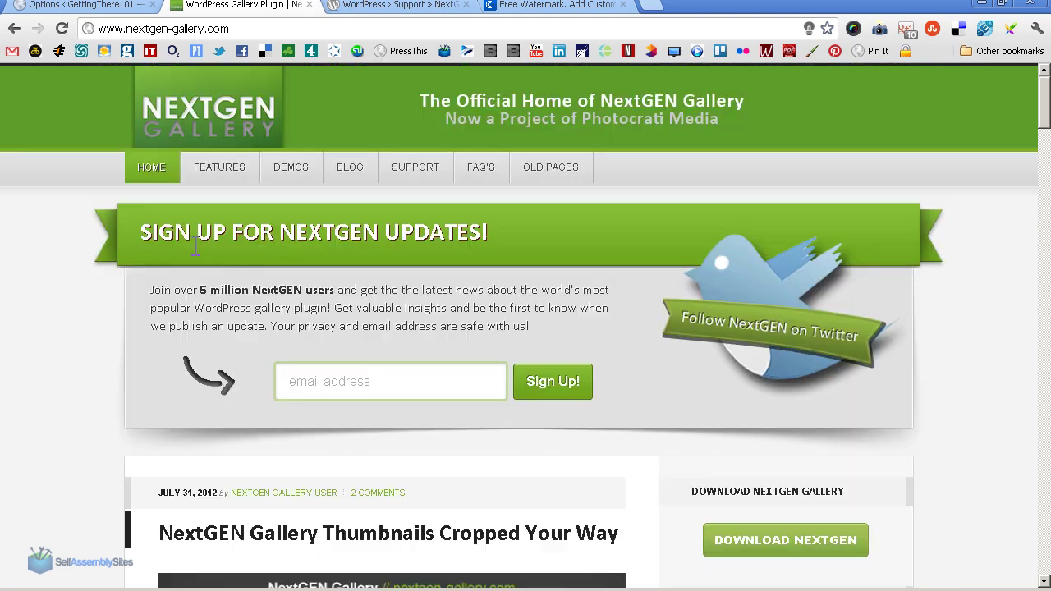
Step: Open the NextGEN Gallery demos and look through the slideshow, image browser and image list examples
left_click(291, 174)
scroll(164, 213, "down", 1)
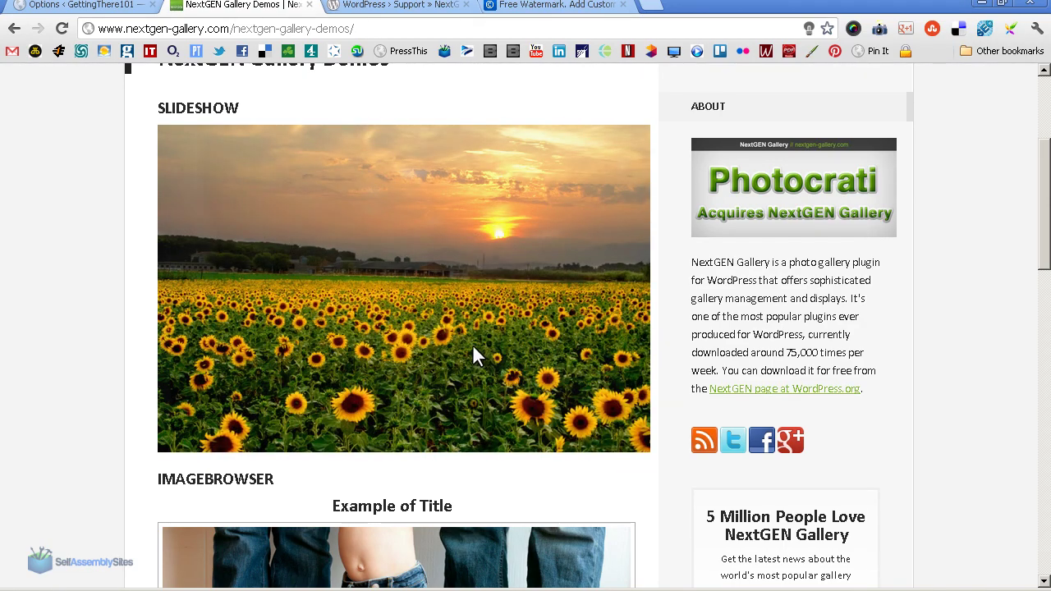
scroll(112, 301, "down", 10)
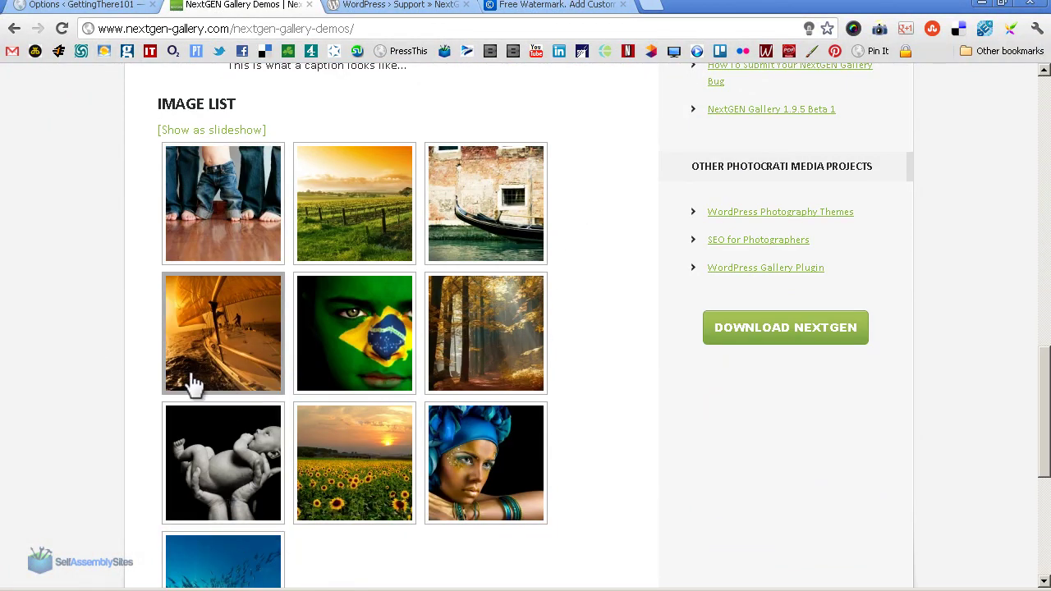
scroll(162, 376, "down", 1)
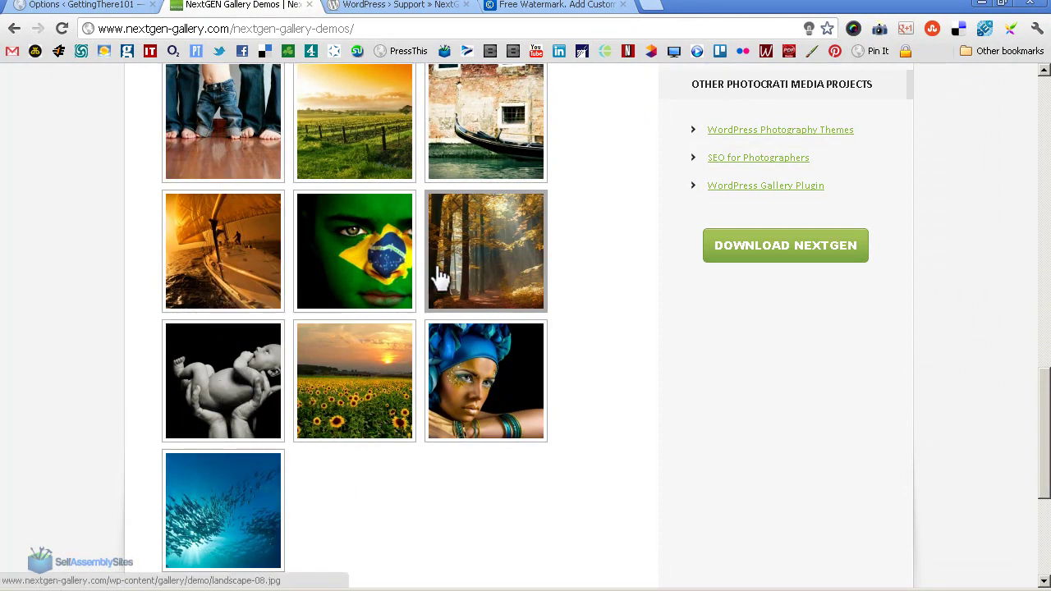
Step: Enlarge the demo photo of the face painted with the Brazilian flag, advance to the forest photo and go back
left_click(369, 291)
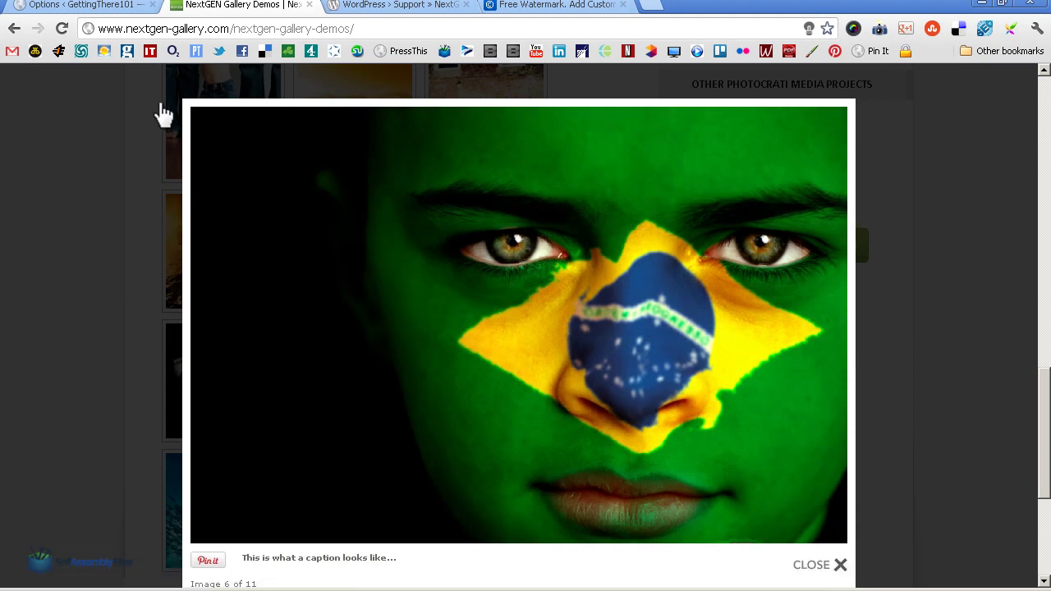
left_click(762, 286)
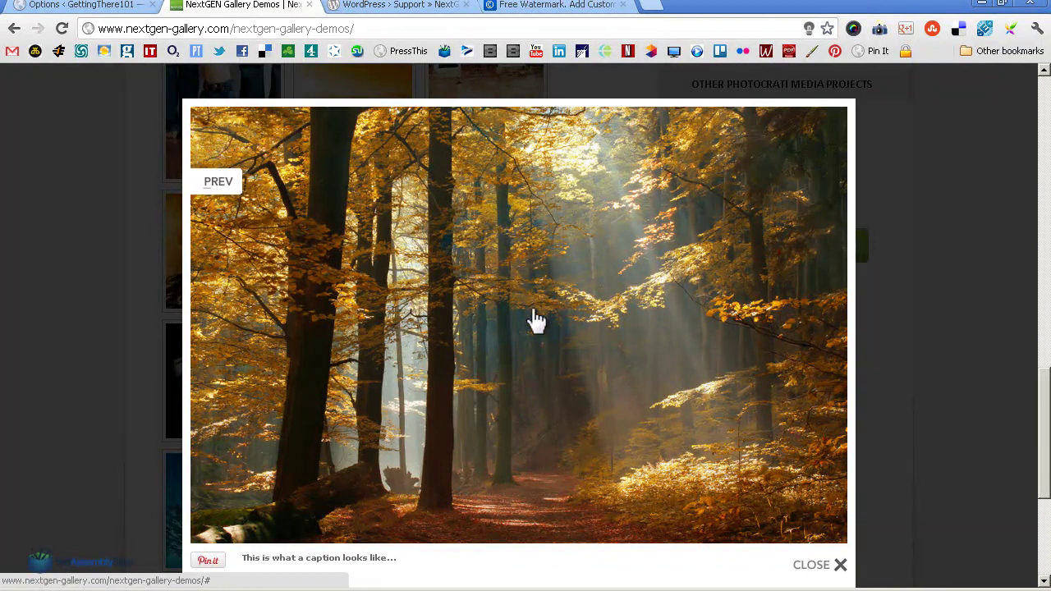
left_click(271, 394)
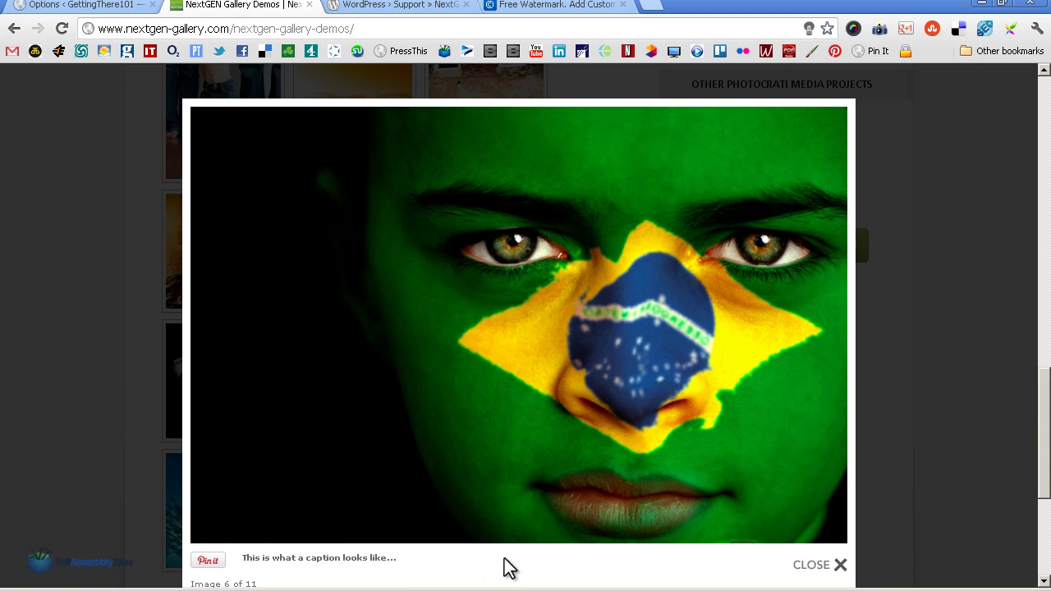
mouse_move(248, 492)
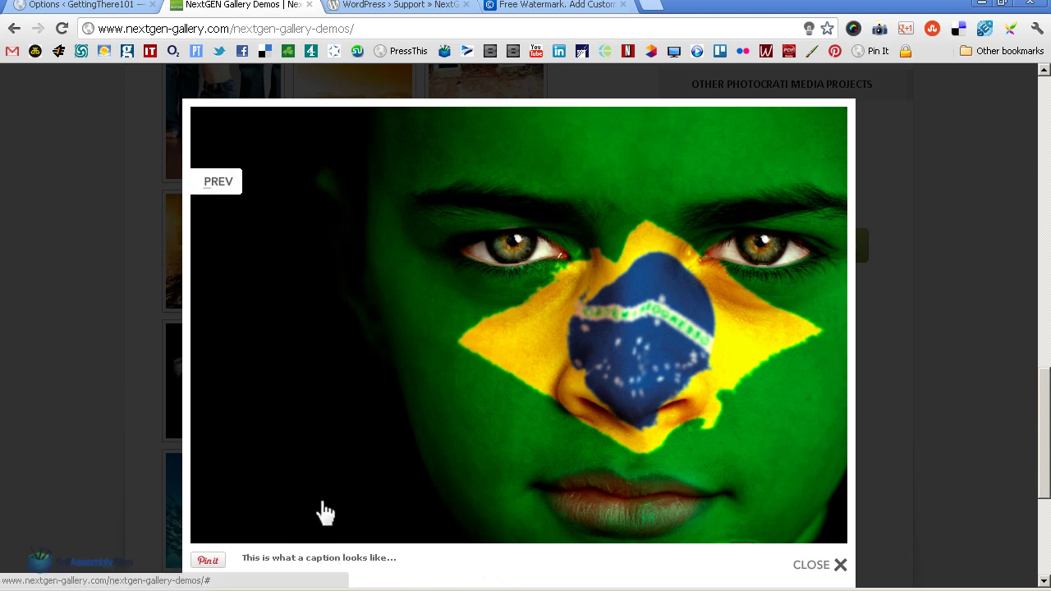
Step: Close the enlarged demo photo and read the NextGEN Gallery FAQ page, highlighting "Javascript (J-Query)" in the answer about Flash-based galleries
left_click(112, 342)
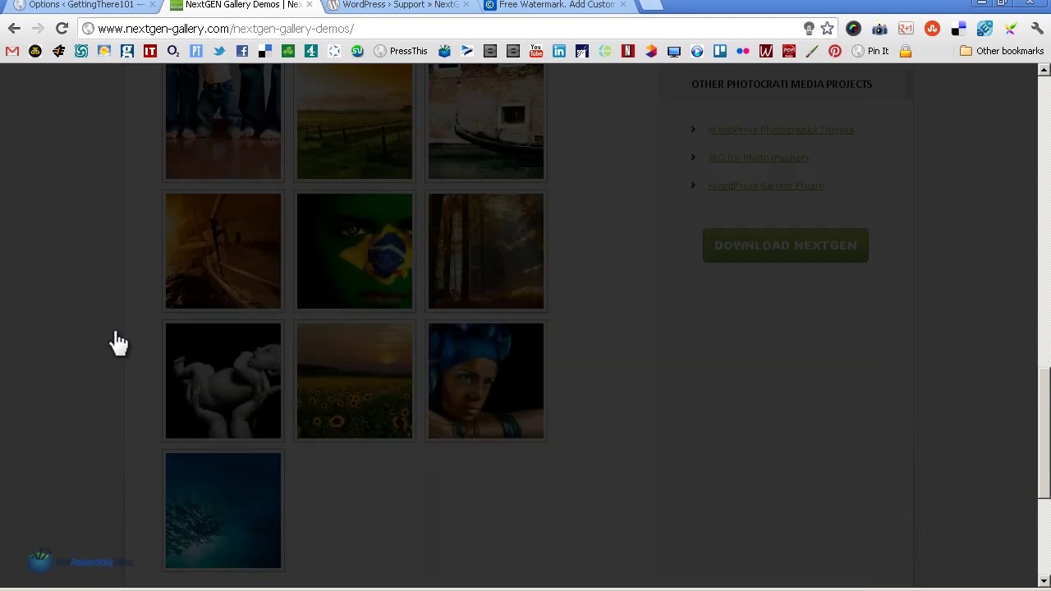
scroll(616, 428, "up", 15)
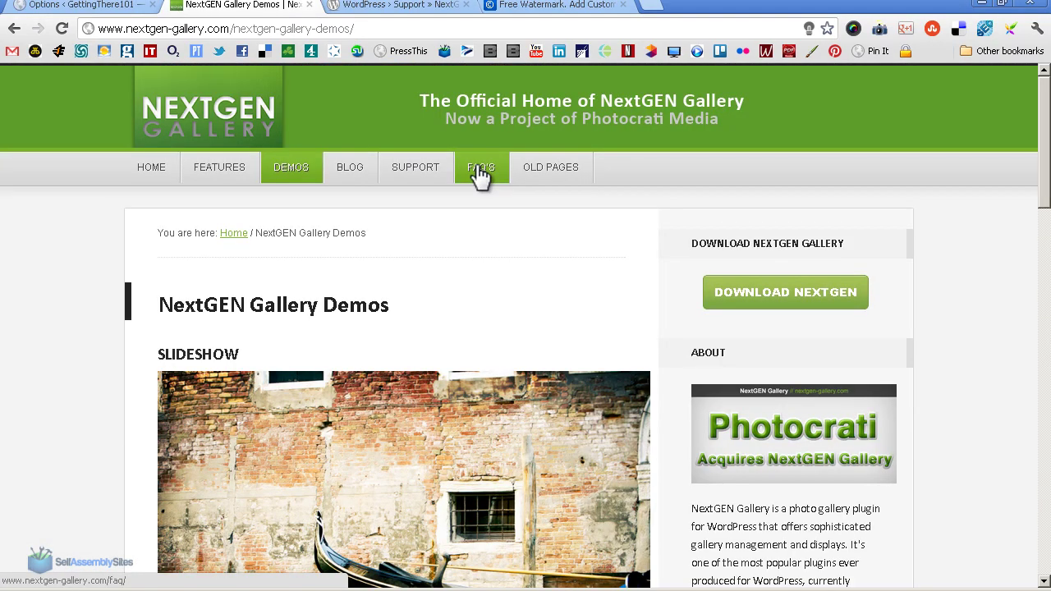
left_click(480, 173)
scroll(73, 288, "down", 6)
scroll(83, 295, "down", 2)
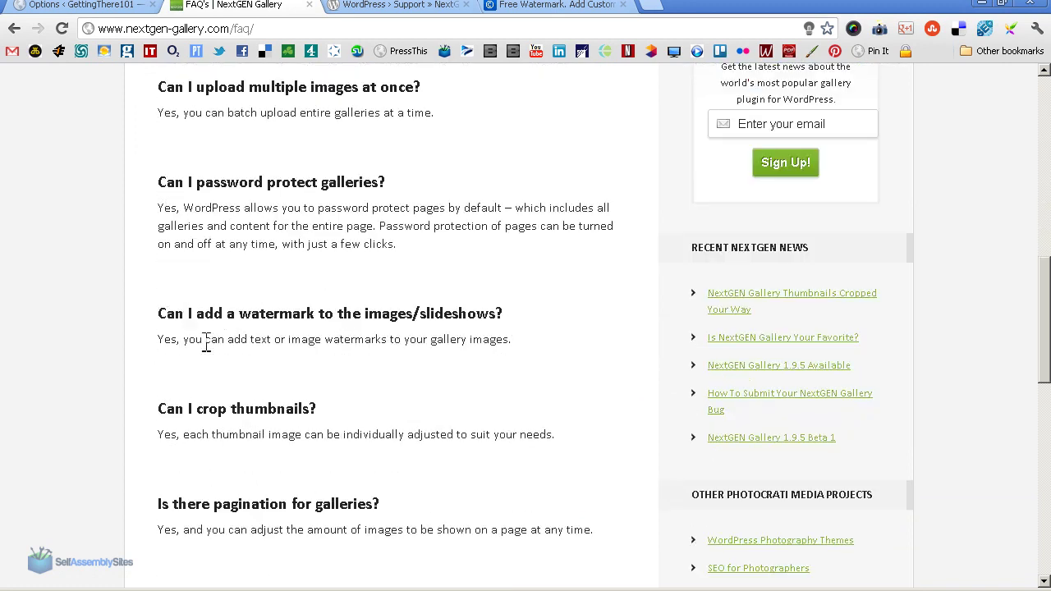
scroll(100, 364, "down", 2)
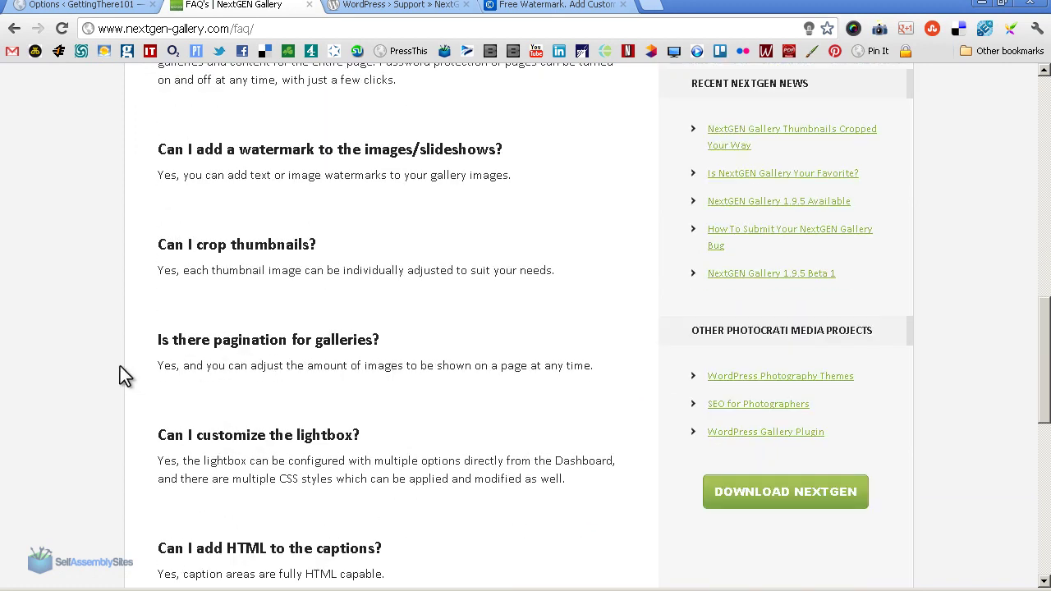
scroll(183, 370, "down", 6)
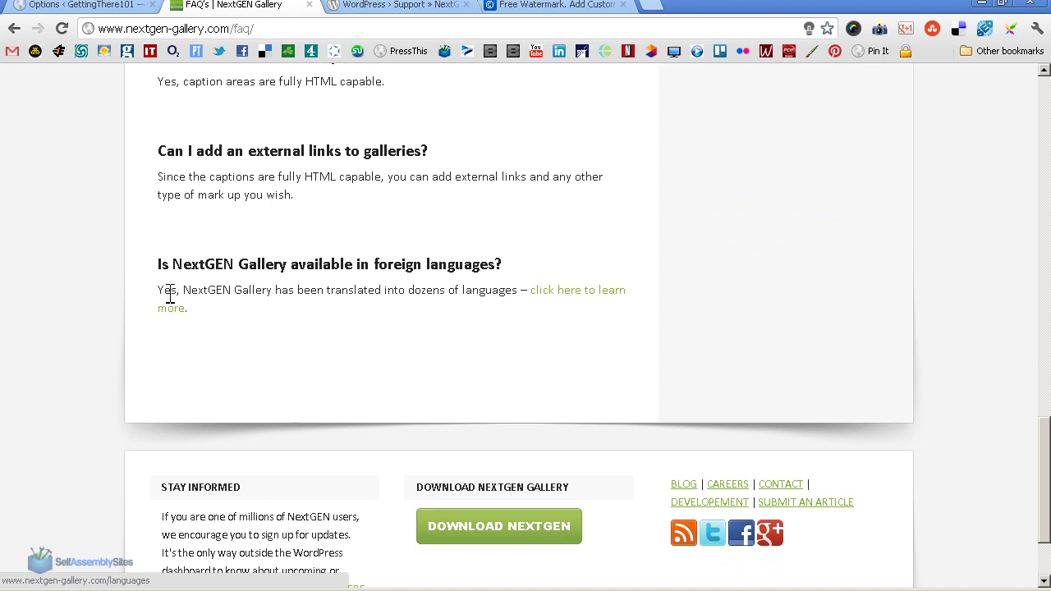
scroll(227, 347, "up", 15)
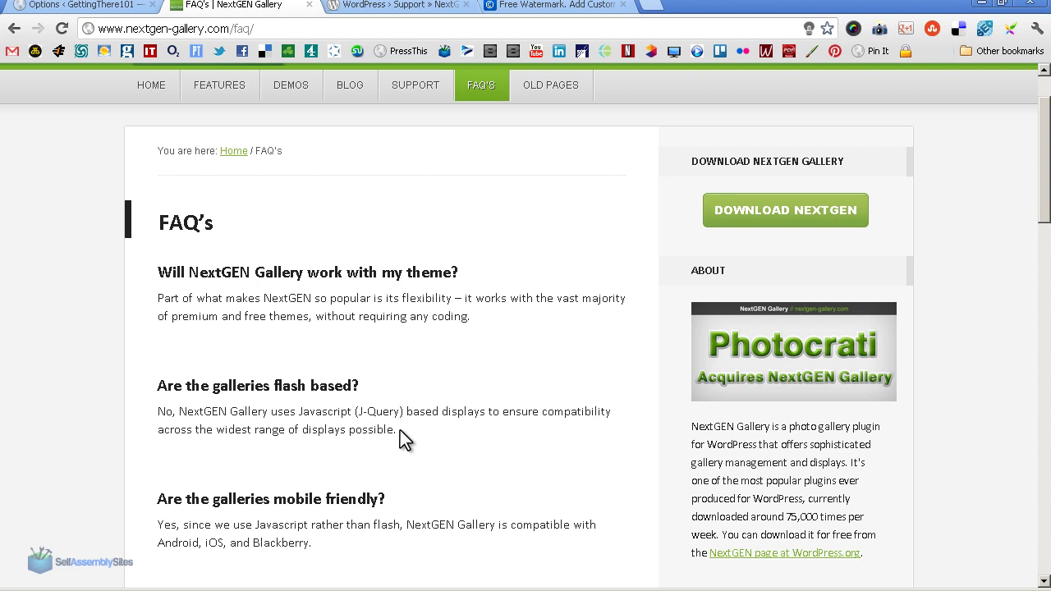
left_click_drag(299, 411, 405, 415)
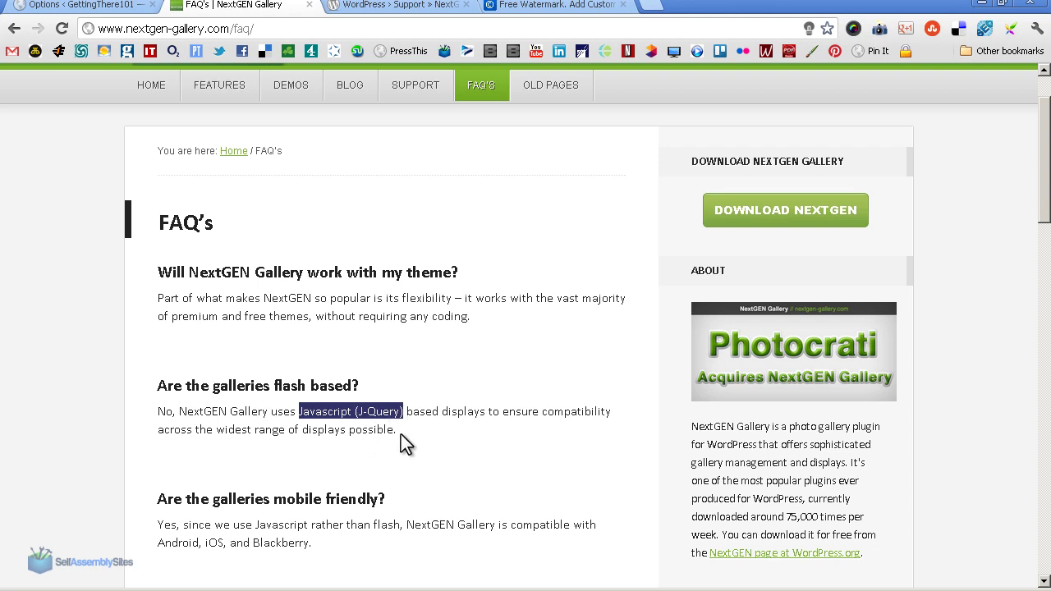
Step: Open the blog of the NextGEN Gallery site and skim through its posts
scroll(400, 434, "up", 1)
left_click(342, 178)
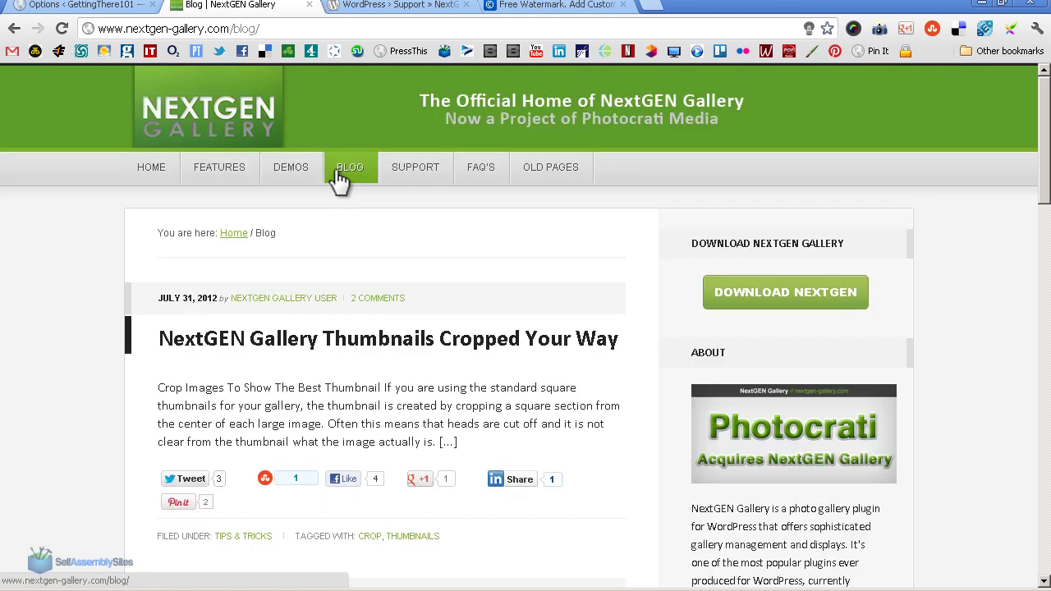
scroll(116, 219, "down", 4)
scroll(115, 219, "down", 2)
scroll(111, 261, "down", 4)
scroll(155, 301, "down", 6)
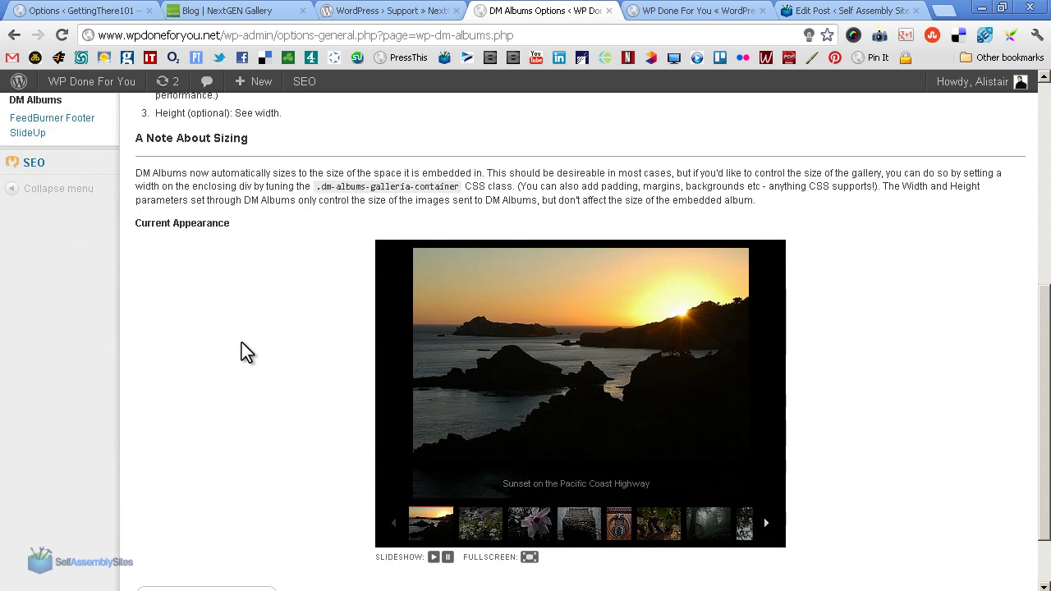
Step: Browse the DM Albums sample gallery, viewing the Nimes archway, Snoqualmie Summit and Pacific Coast photos and advancing the thumbnail strip
mouse_move(615, 205)
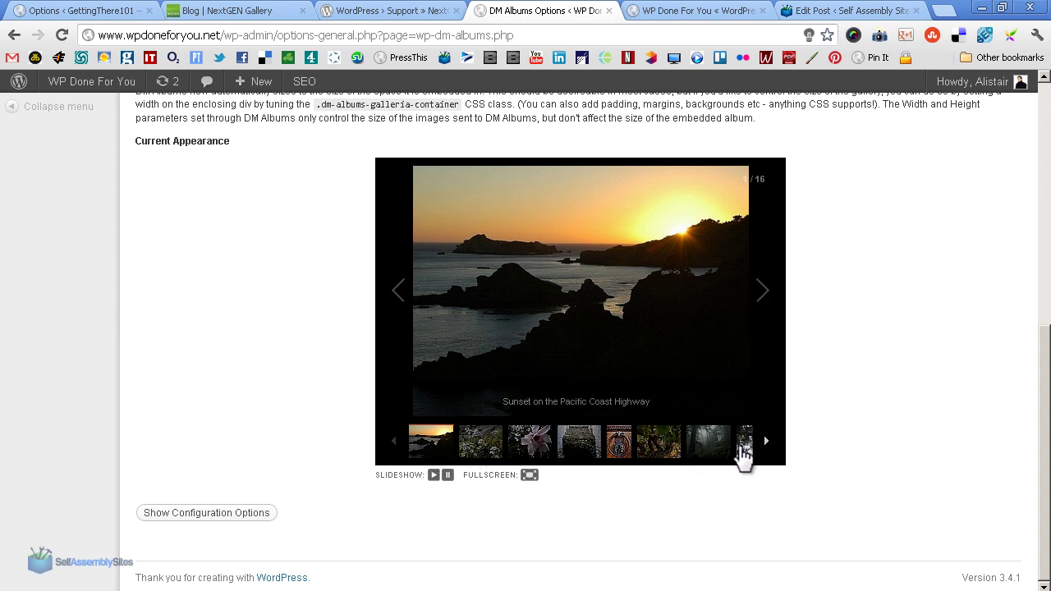
left_click(566, 450)
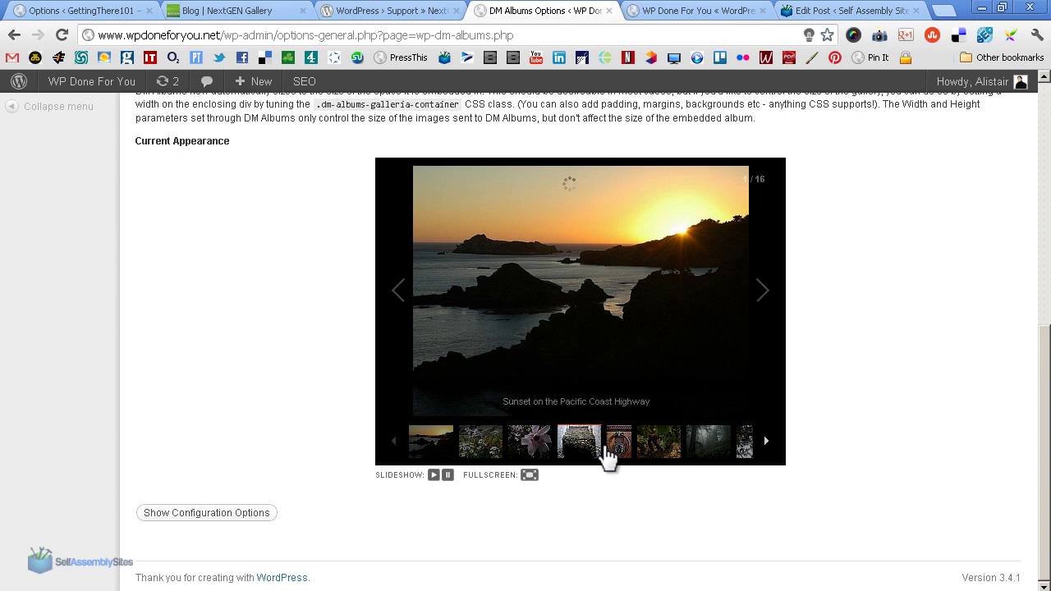
left_click(763, 443)
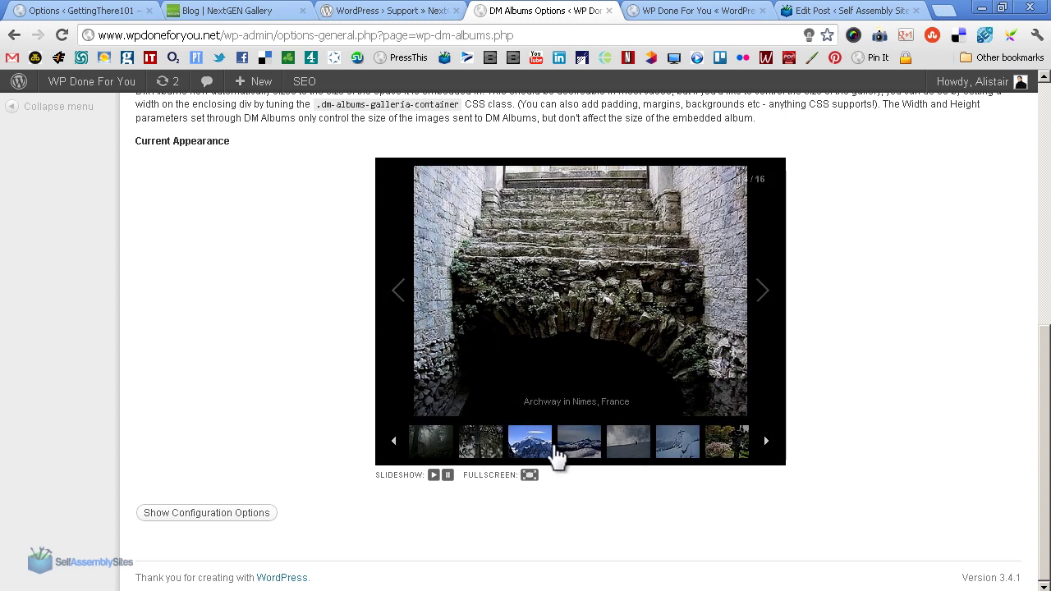
left_click(694, 454)
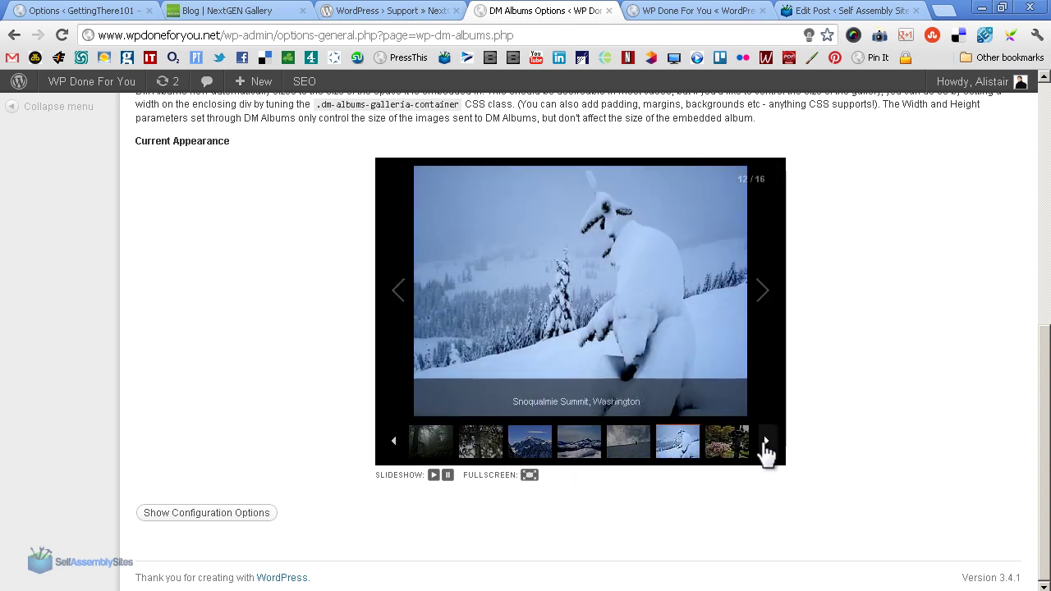
left_click(764, 444)
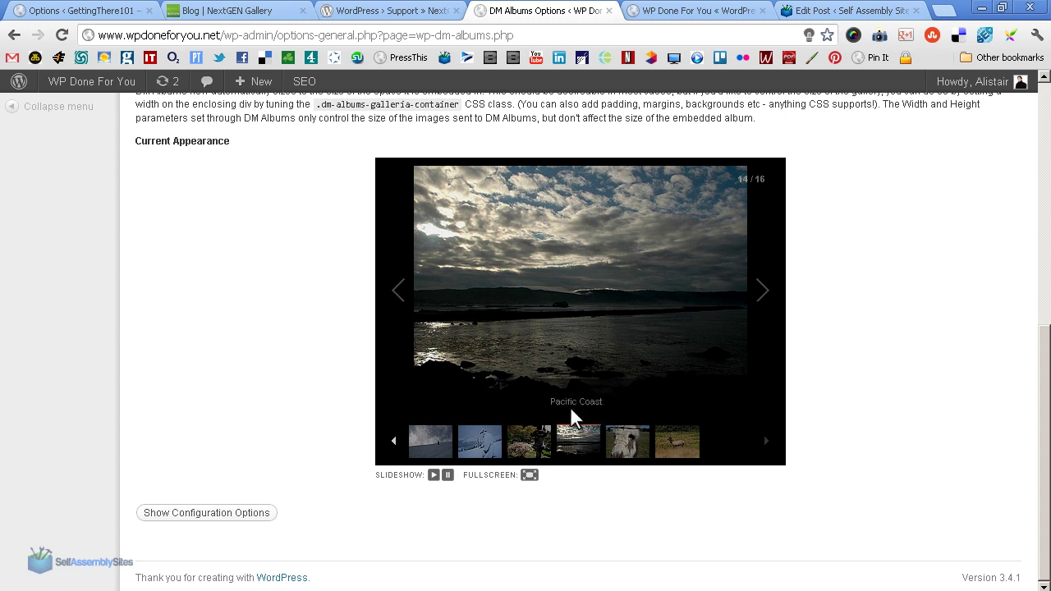
Step: Reveal the DM Albums configuration options and examine the display settings, including the slide show controls, navigation hints and transition effect choices
left_click(191, 514)
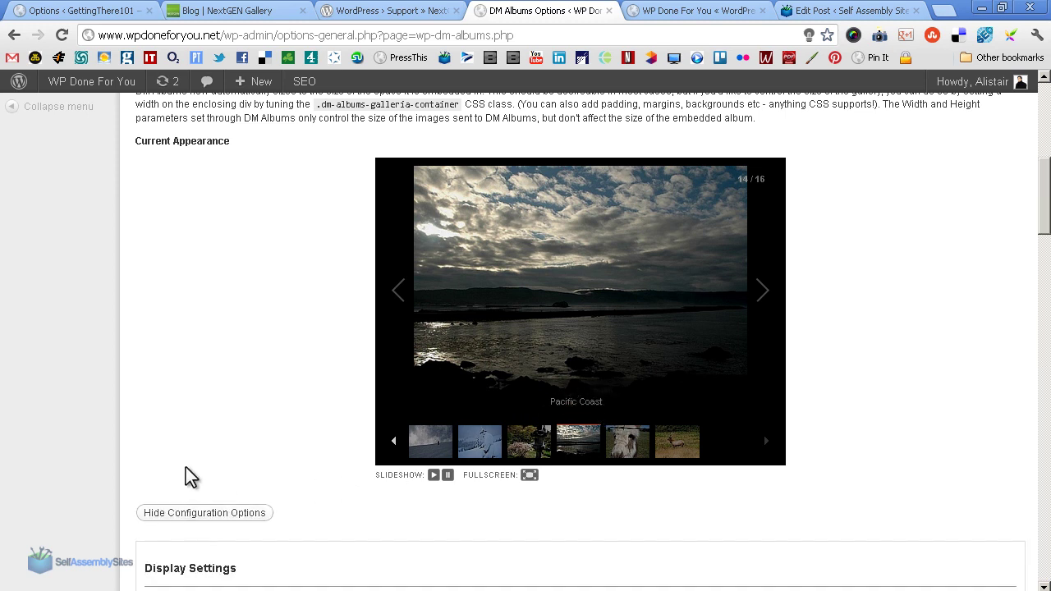
scroll(183, 423, "down", 2)
scroll(178, 404, "down", 3)
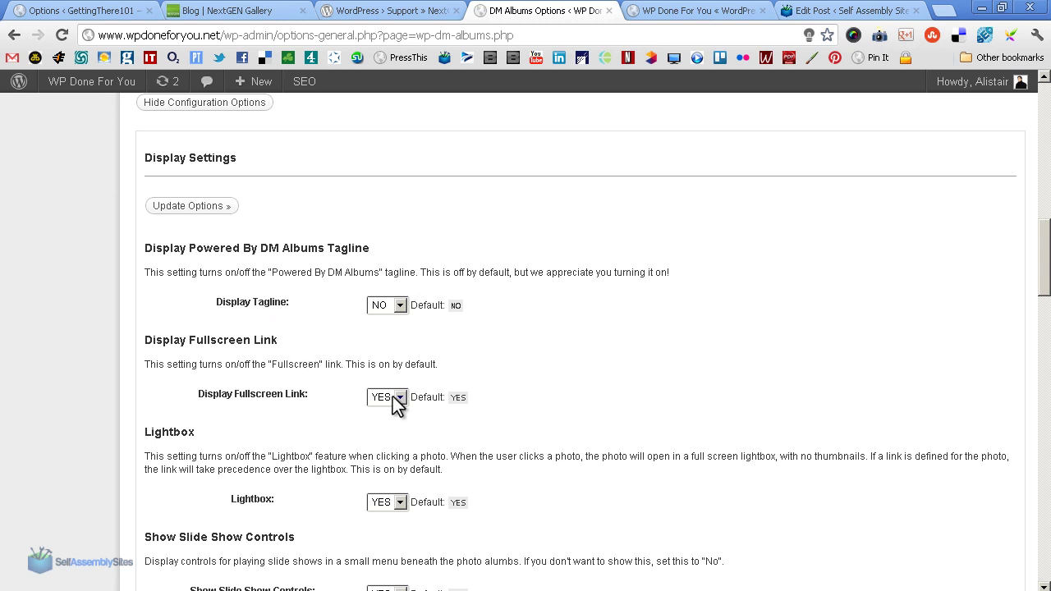
scroll(225, 361, "down", 2)
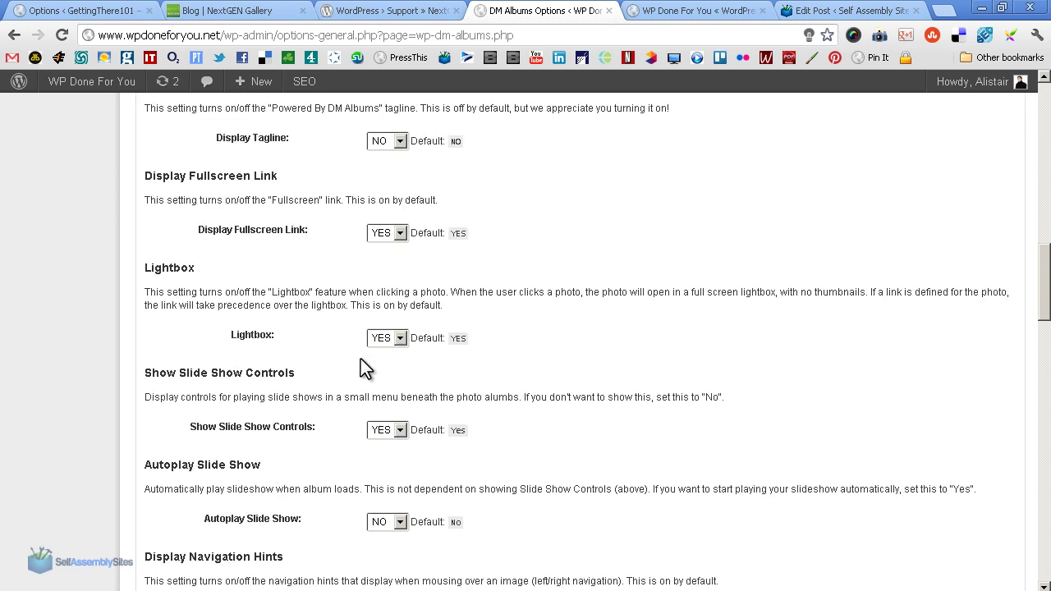
left_click(400, 431)
left_click(400, 431)
scroll(326, 422, "down", 2)
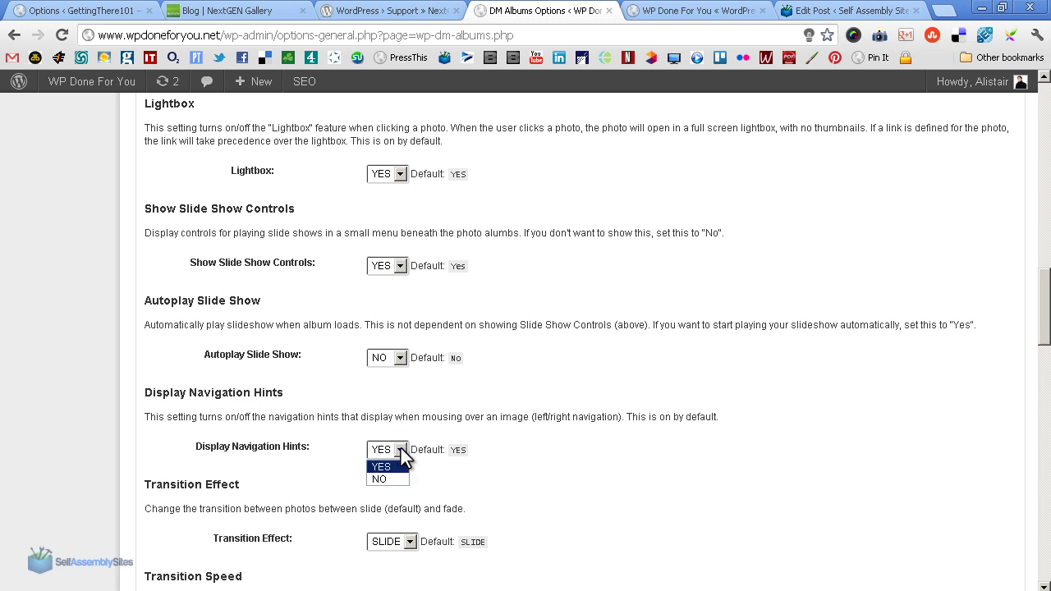
scroll(356, 427, "down", 2)
scroll(356, 423, "down", 1)
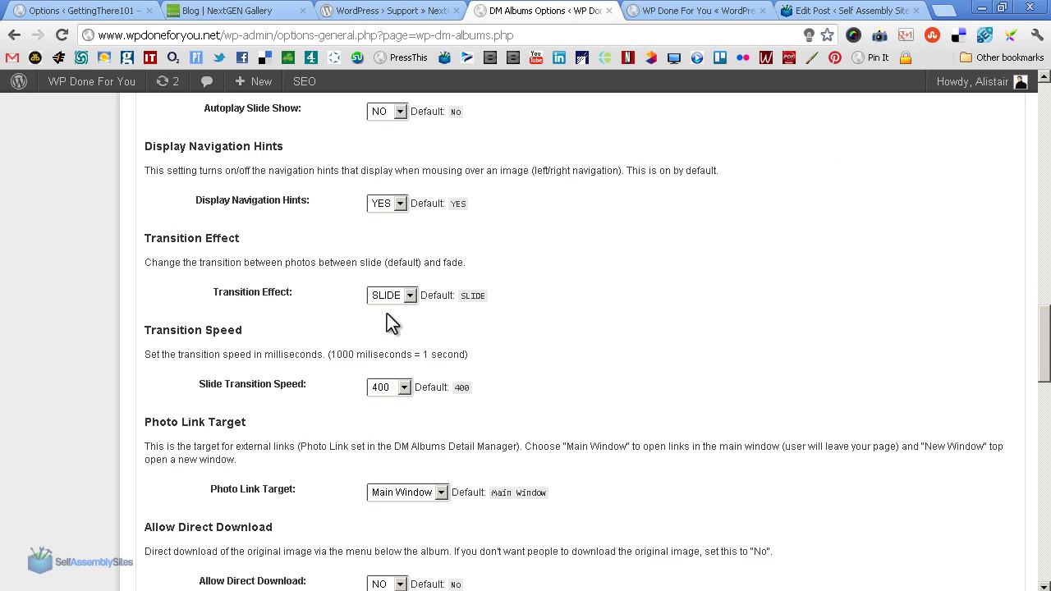
left_click(409, 296)
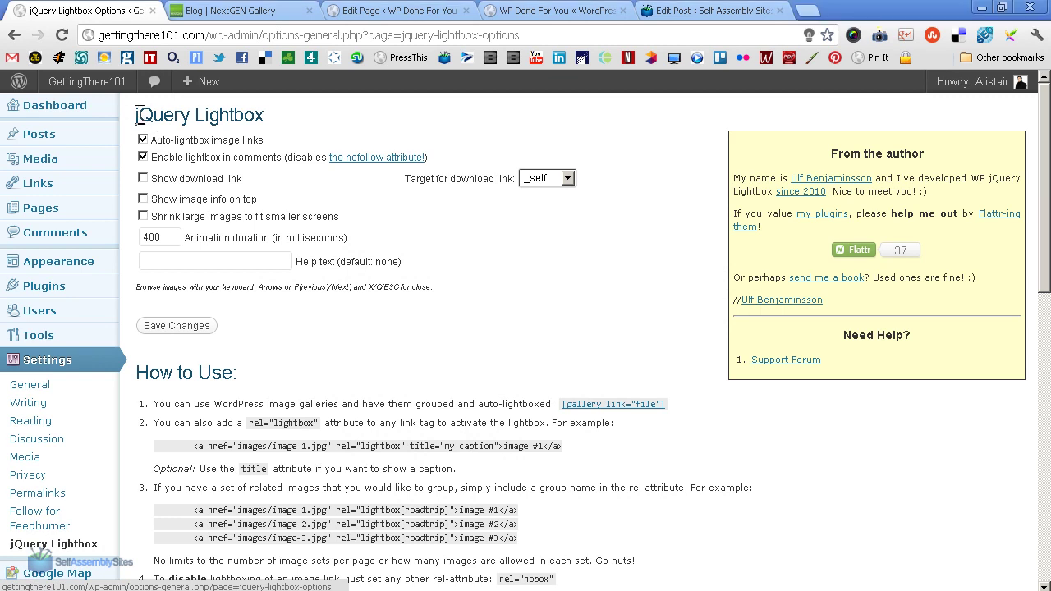
Step: Highlight the jQuery Lightbox page title and the rel="lightbox" attribute in its usage instructions
left_click_drag(137, 115, 280, 116)
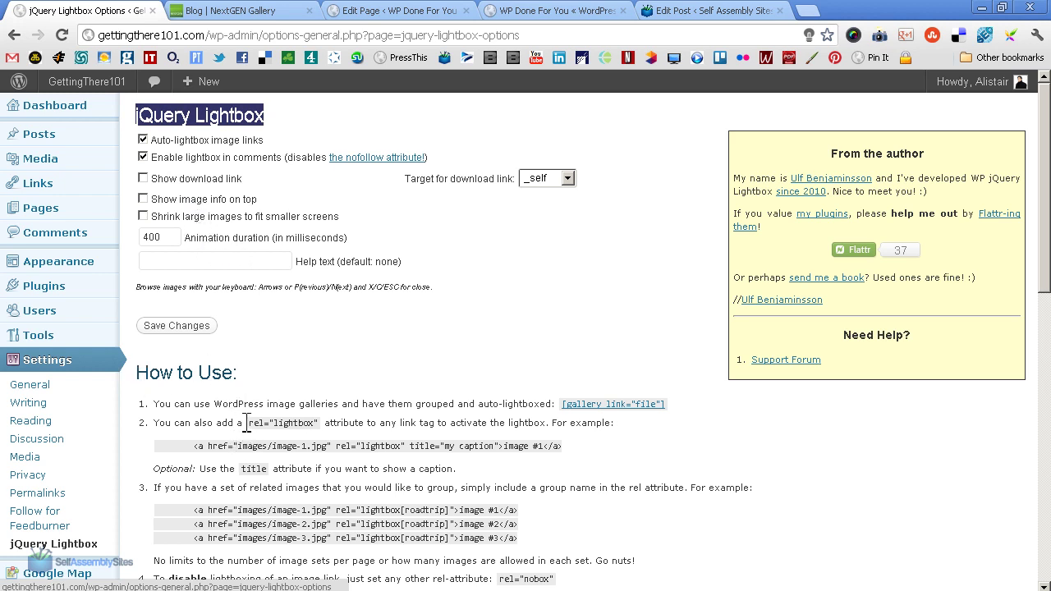
left_click_drag(245, 423, 318, 422)
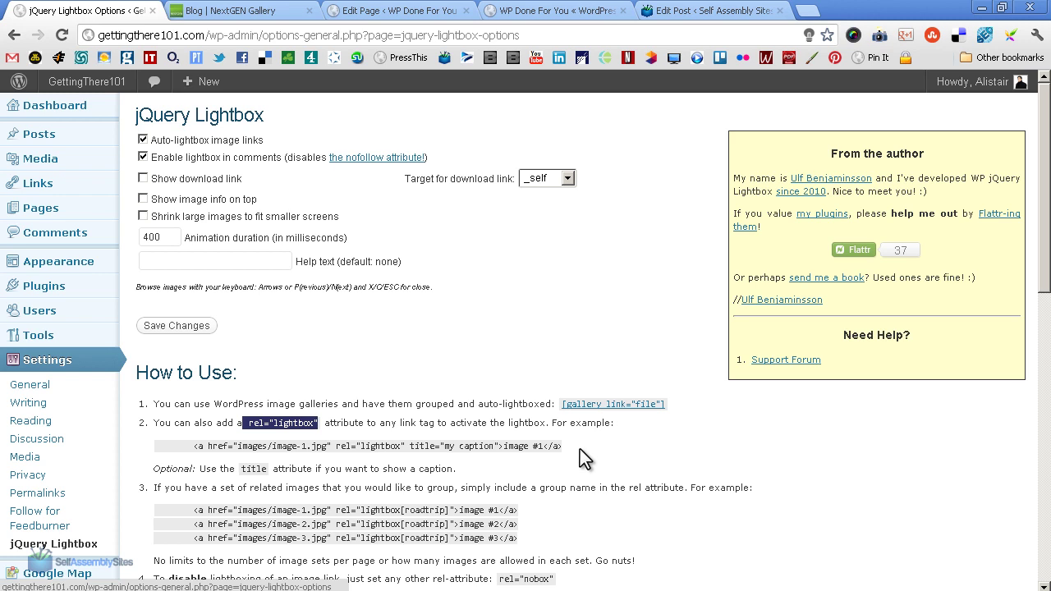
Step: In the motion capture demo gallery, enlarge the first photo, advance to the second, highlight its caption and image counter, and close it
key("alt+Tab")
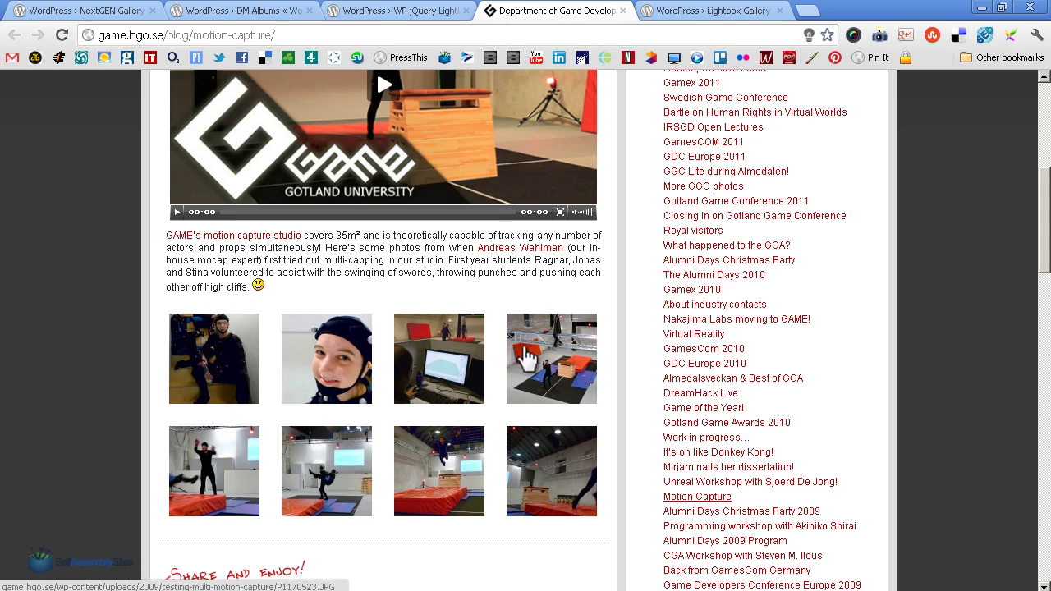
left_click(230, 373)
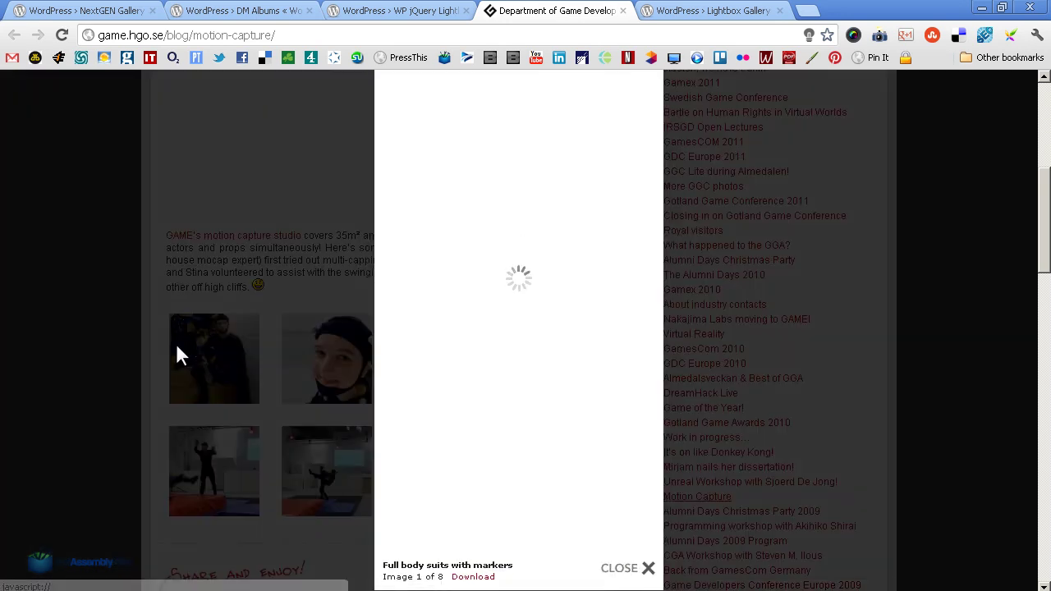
left_click(546, 347)
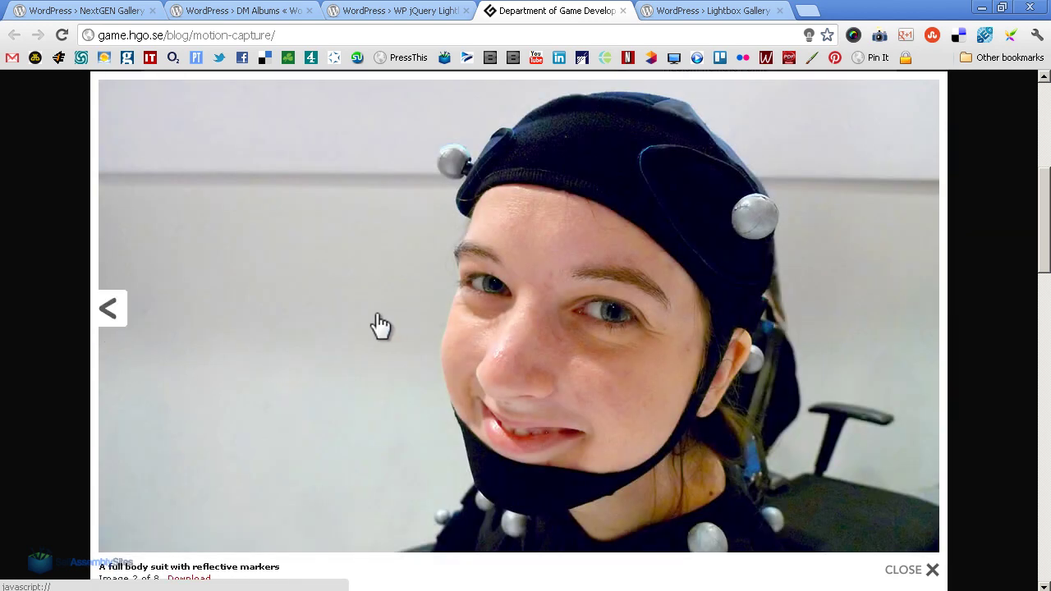
scroll(326, 350, "down", 1)
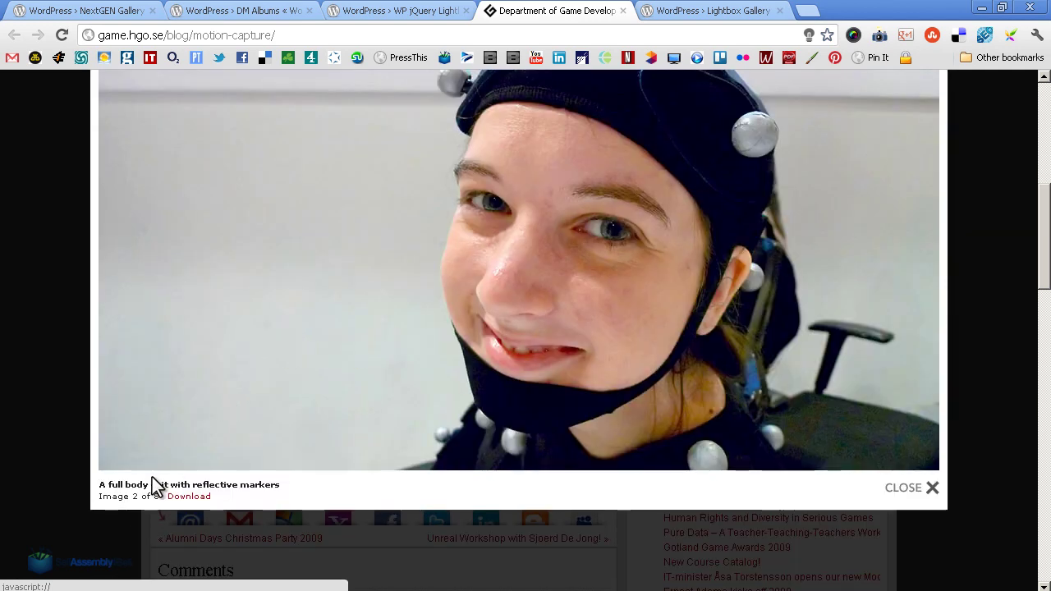
left_click_drag(96, 485, 290, 485)
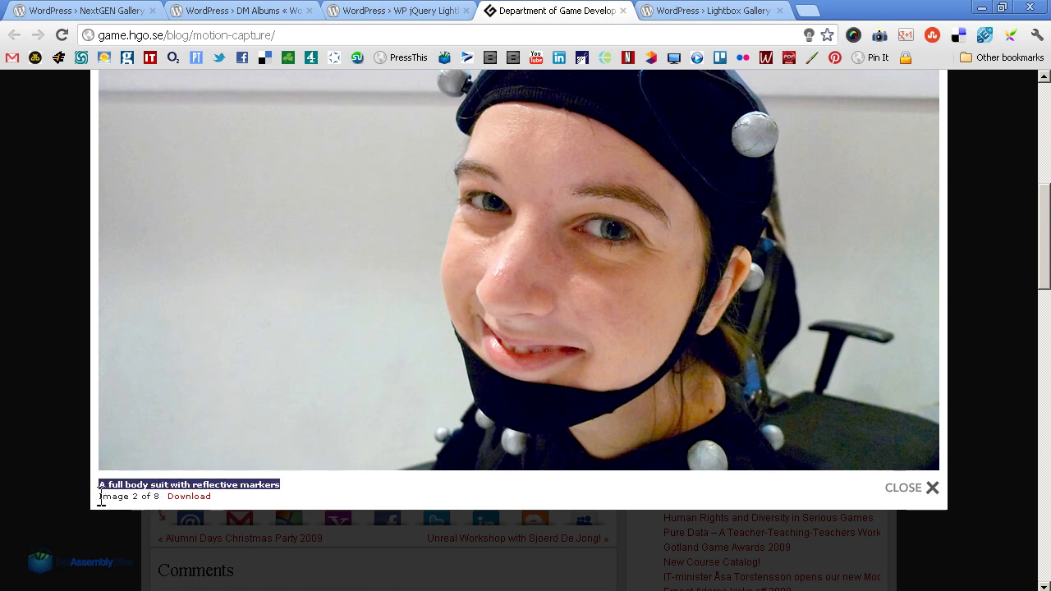
left_click_drag(99, 496, 162, 497)
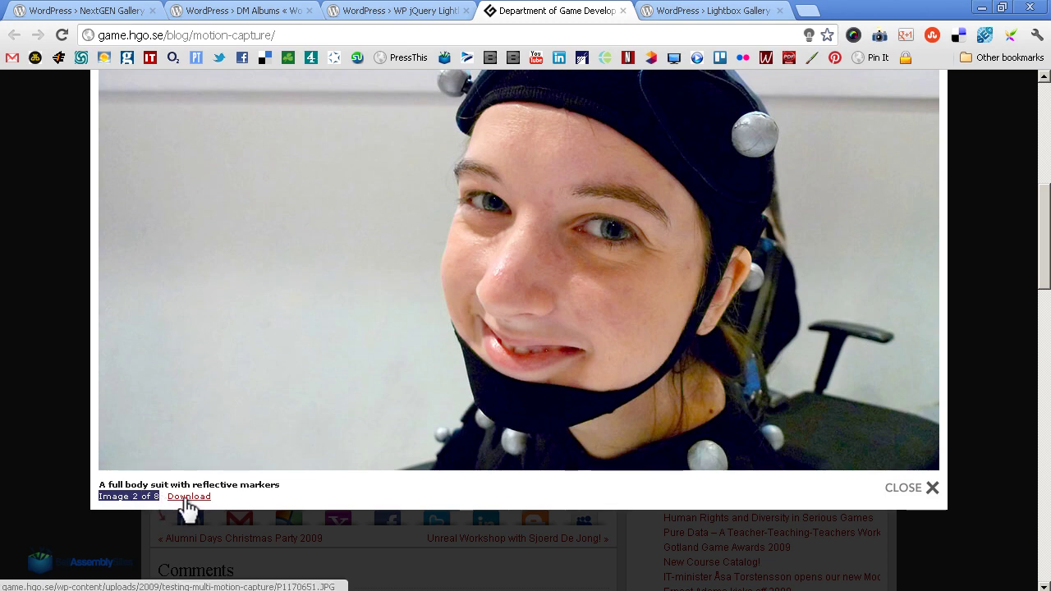
left_click(894, 490)
Step: Look through the Android phone screenshots on the WP jQuery Lightbox plugin directory page
key("ctrl+shift+Tab")
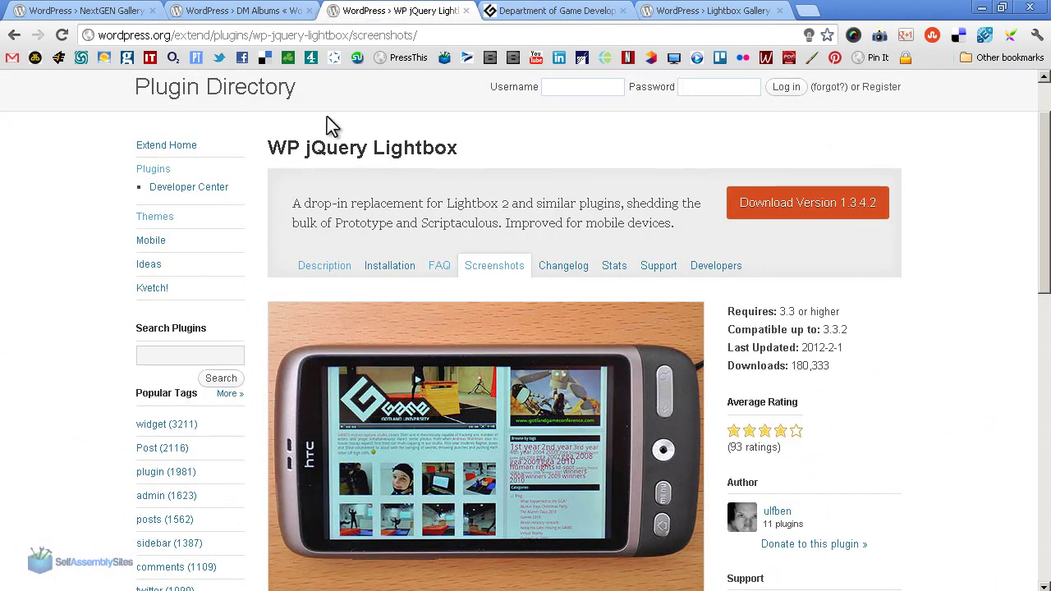
left_click_drag(457, 149, 347, 160)
scroll(312, 257, "down", 2)
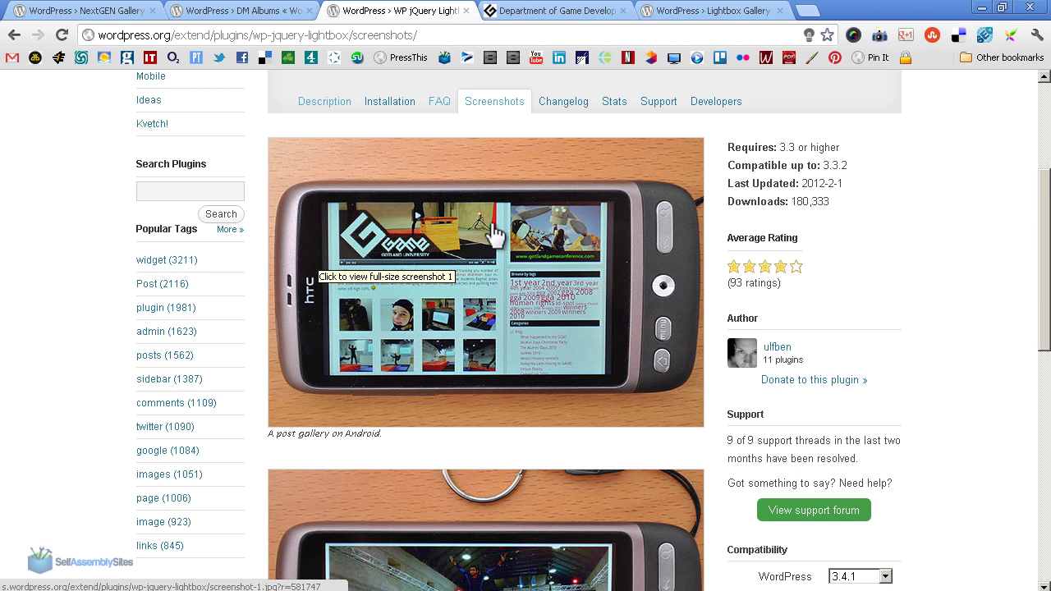
scroll(386, 279, "down", 3)
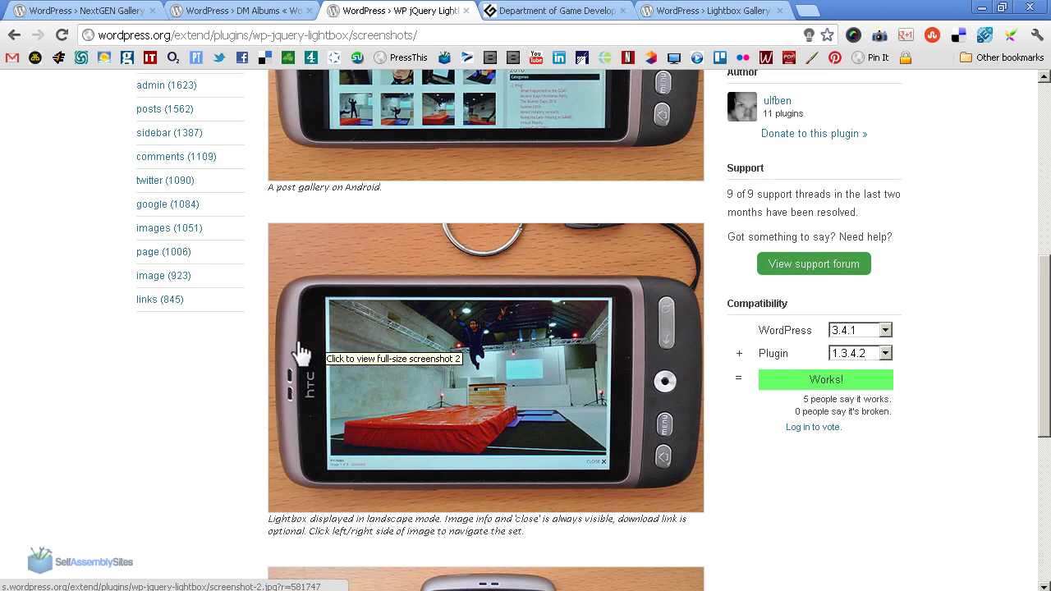
scroll(302, 353, "down", 1)
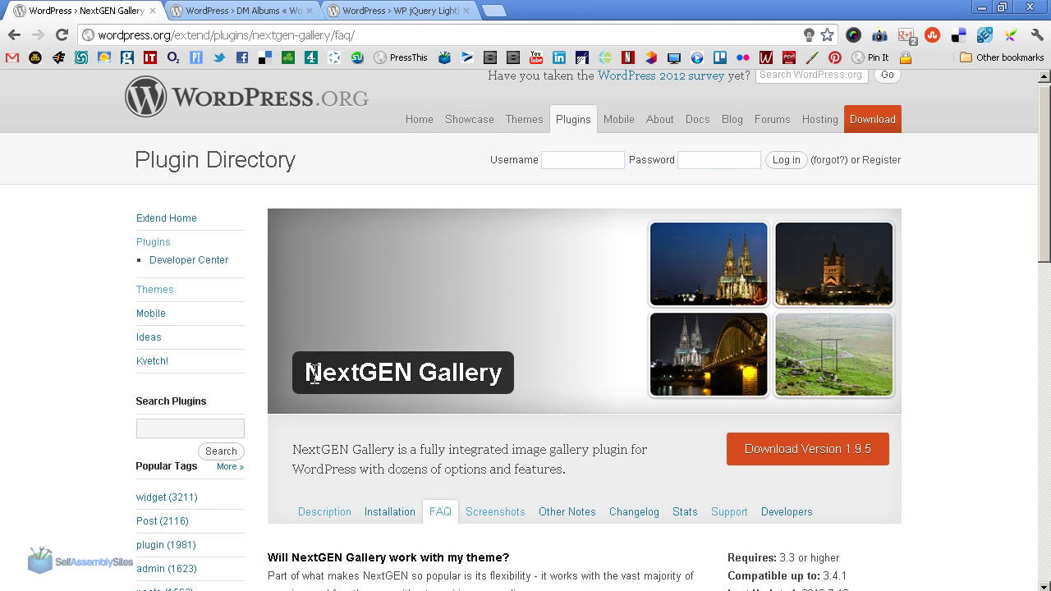
Step: Highlight the NextGEN Gallery title on its directory page, and view the inline and full screen mode screenshots on the DM Albums page
left_click_drag(305, 374, 503, 373)
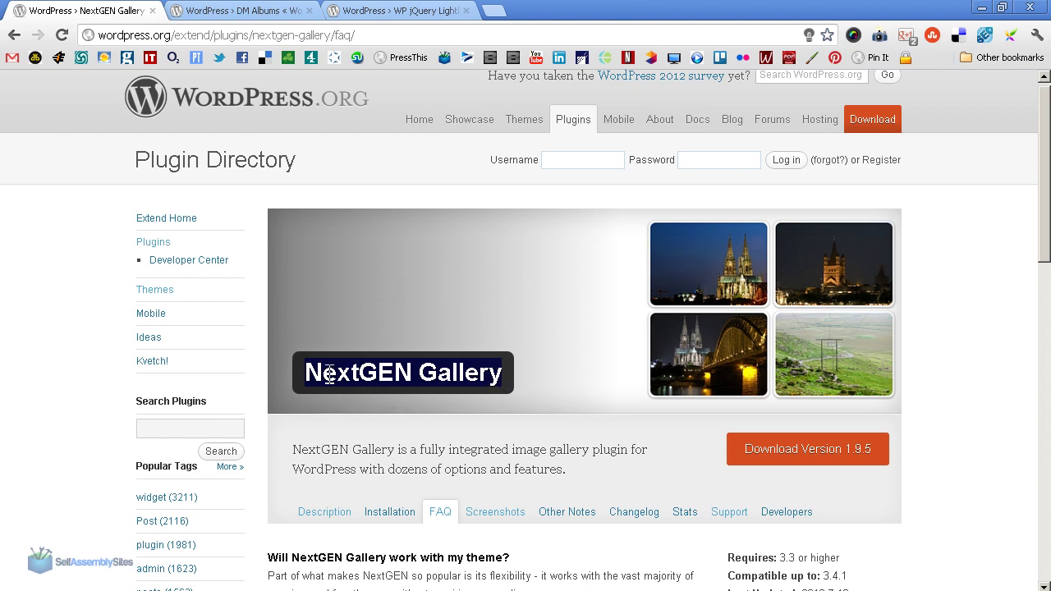
left_click(259, 11)
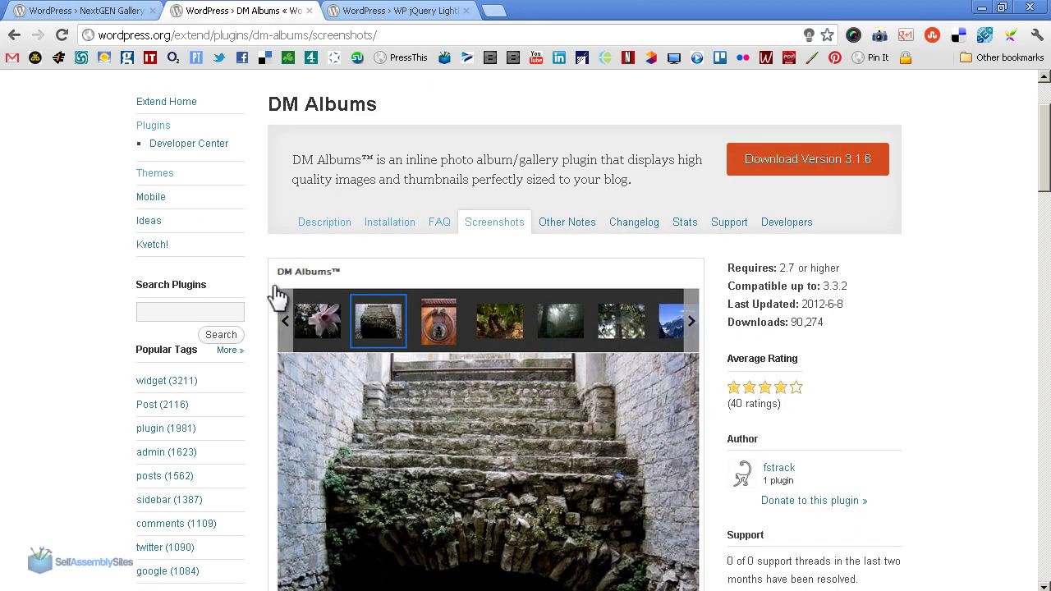
scroll(713, 369, "down", 1)
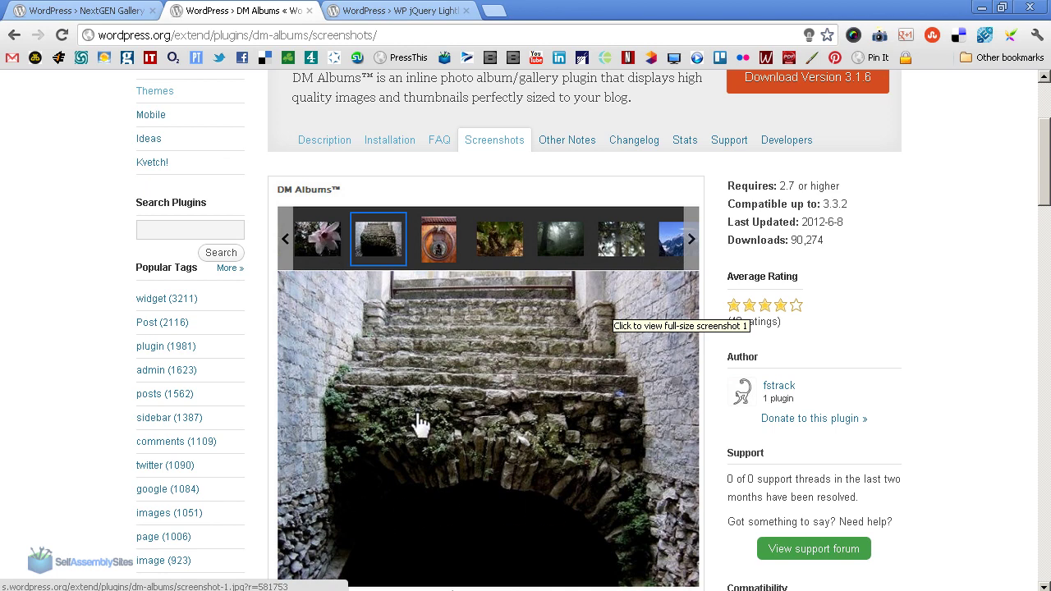
scroll(329, 414, "down", 2)
scroll(332, 411, "down", 4)
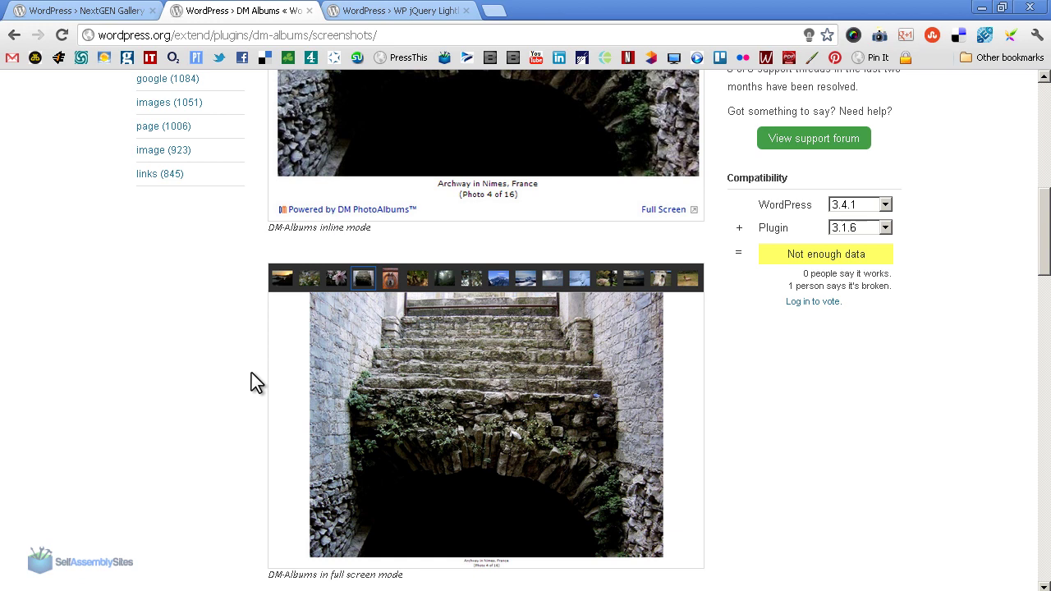
Step: Compare the plugin directory pages of WP jQuery Lightbox, NextGEN Gallery and DM Albums, ending on WP jQuery Lightbox
left_click(375, 11)
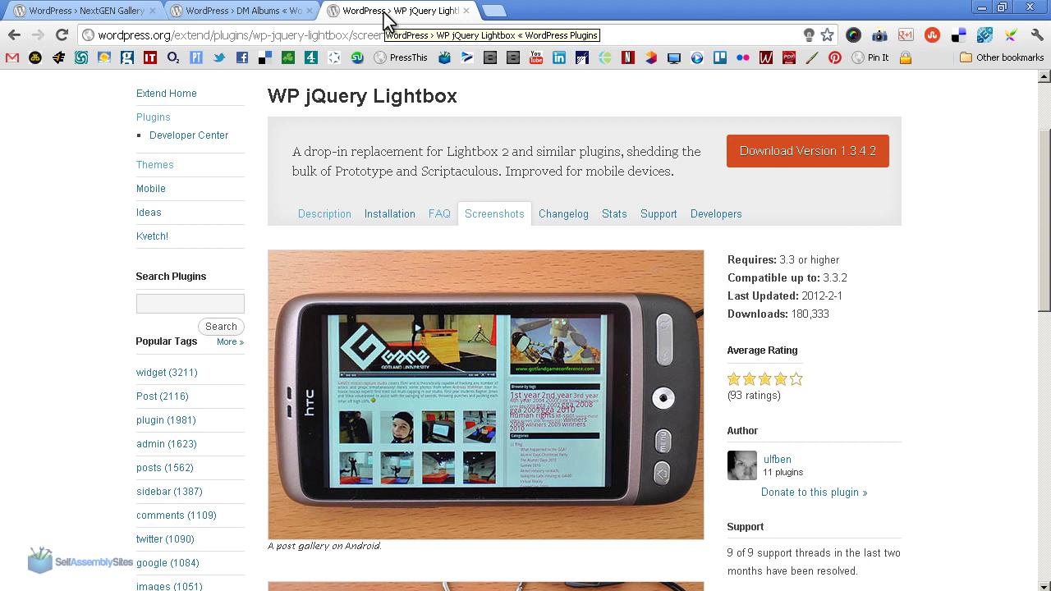
left_click(136, 14)
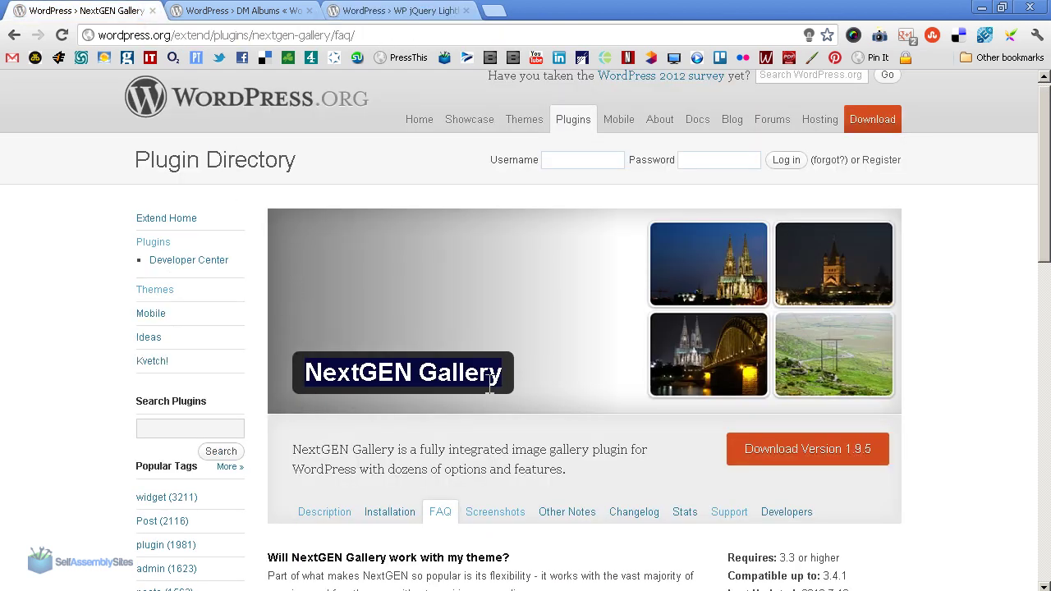
left_click(217, 12)
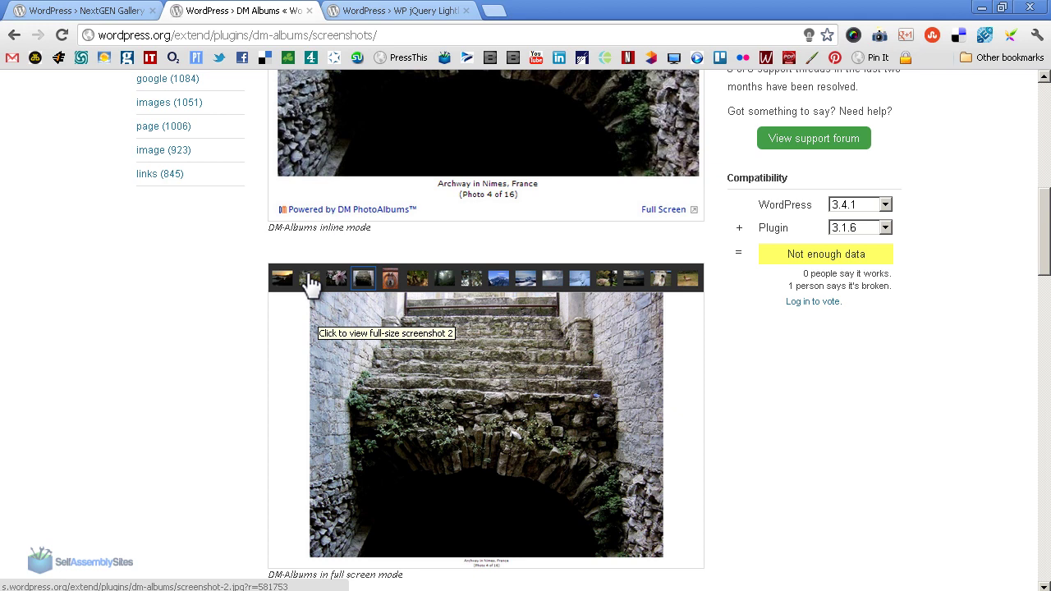
key("ctrl+Tab")
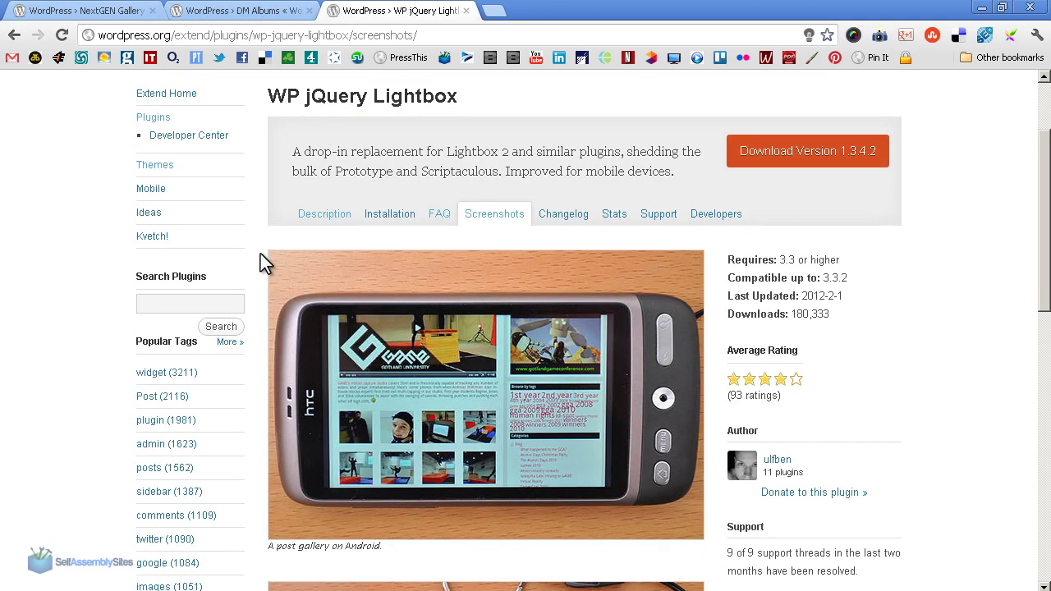